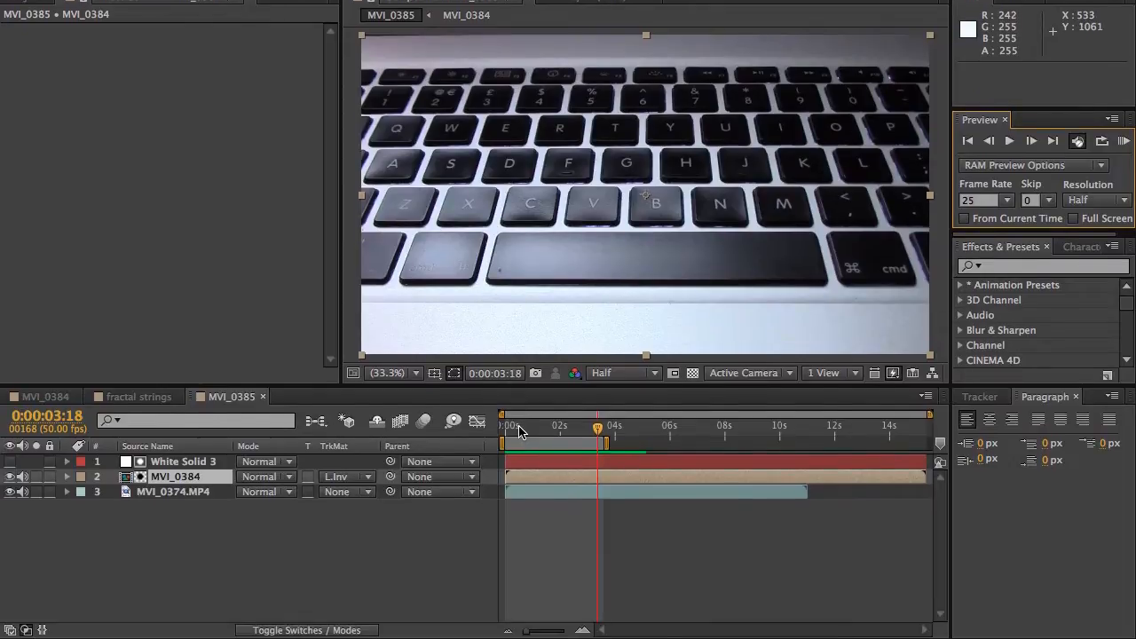
- Preview the fractal transition between the two clips in the MVI_0385 composition from near its start
{"action": "left_click", "coordinate": [519, 432]}
{"action": "left_click", "coordinate": [1123, 140]}
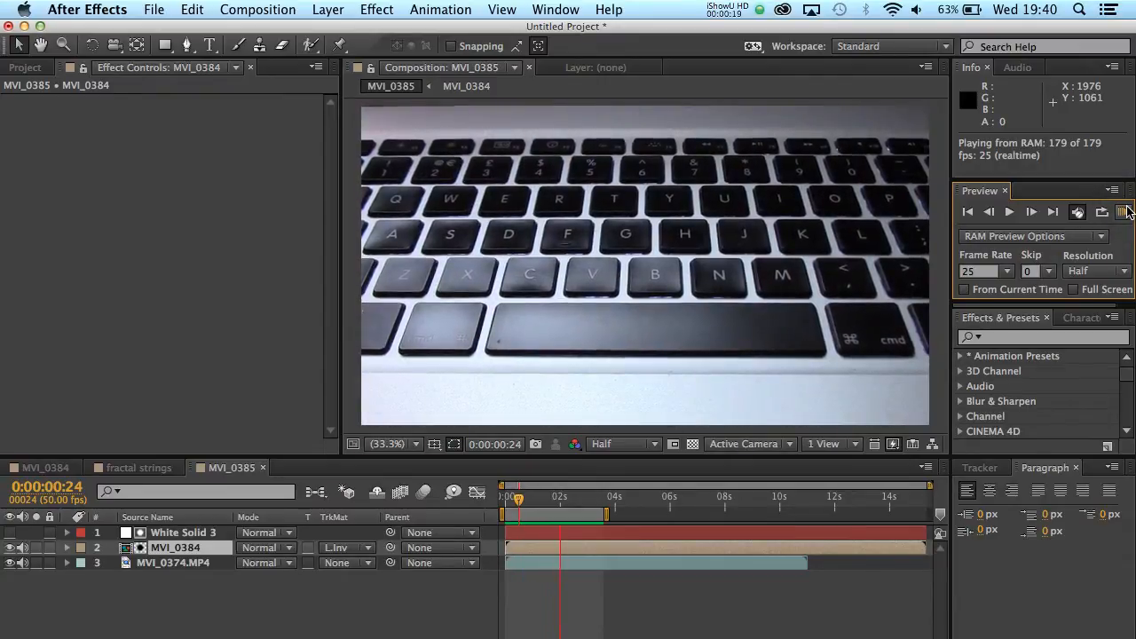
{"action": "key", "text": "space"}
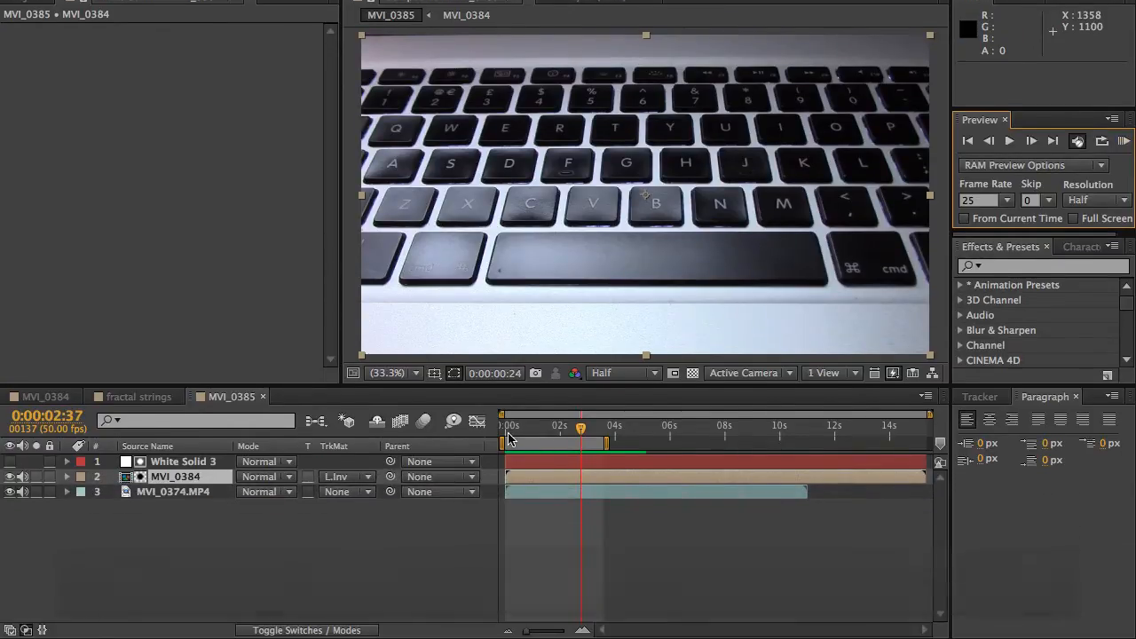
{"action": "left_click", "coordinate": [509, 506]}
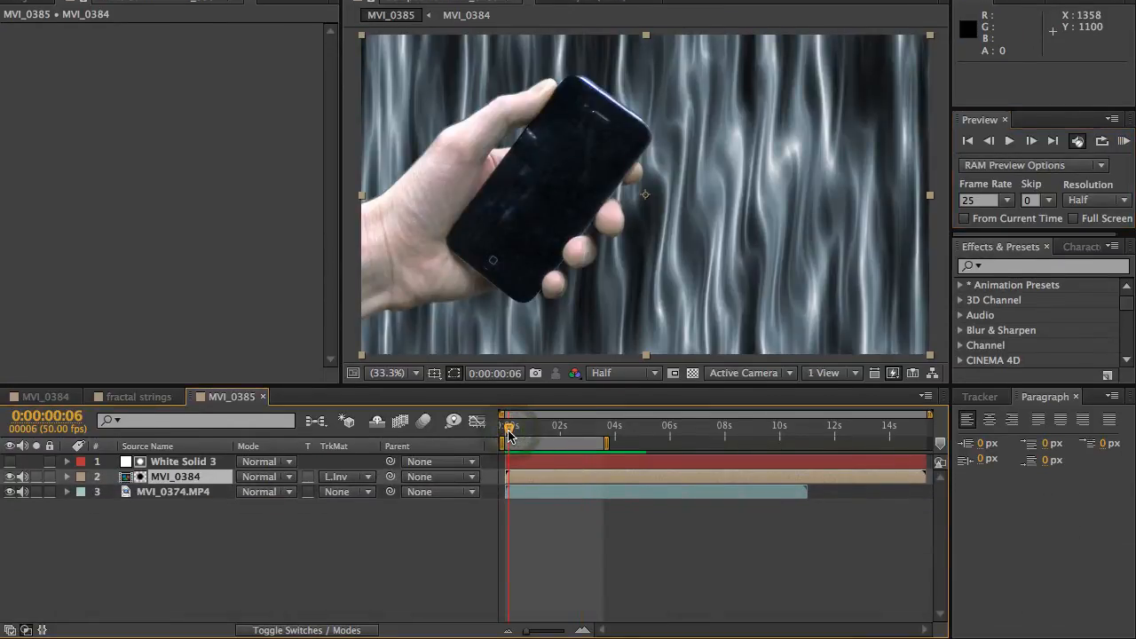
- Move the current time to 0:00:01:02 and delete the White Solid 3 layer
{"action": "left_click_drag", "start_coordinate": [509, 432], "coordinate": [533, 437]}
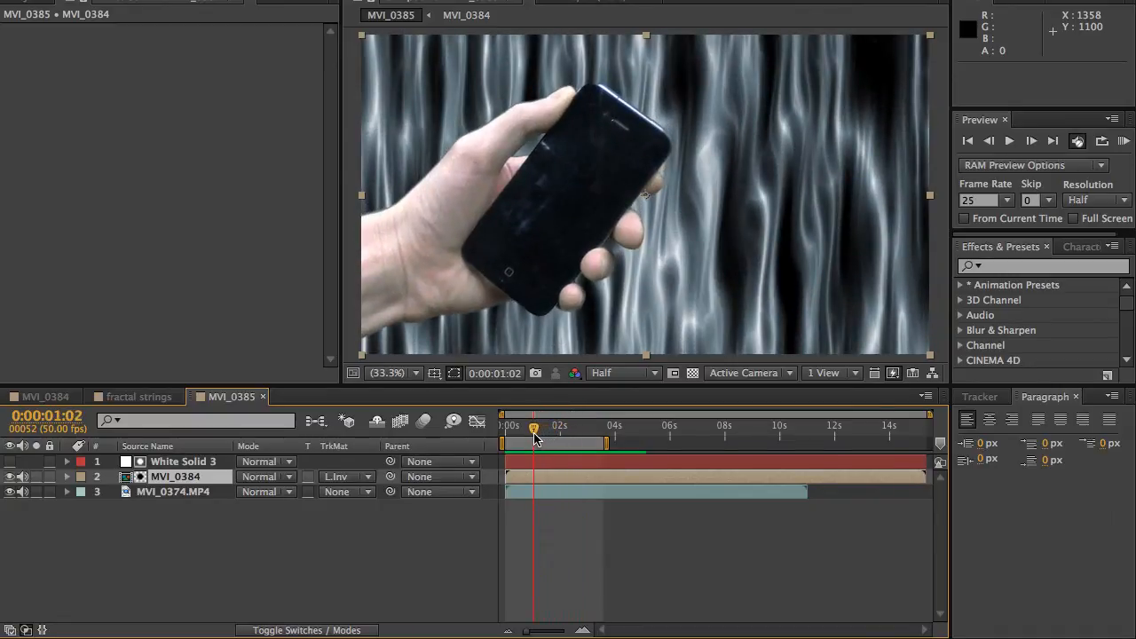
{"action": "left_click", "coordinate": [178, 462]}
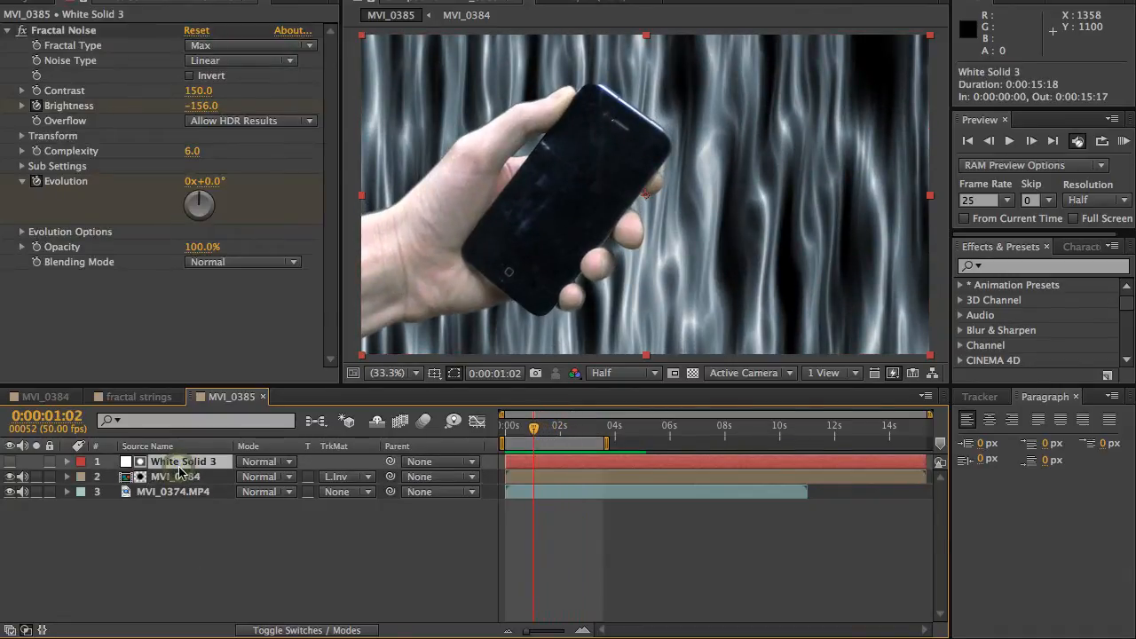
{"action": "key", "text": "Delete"}
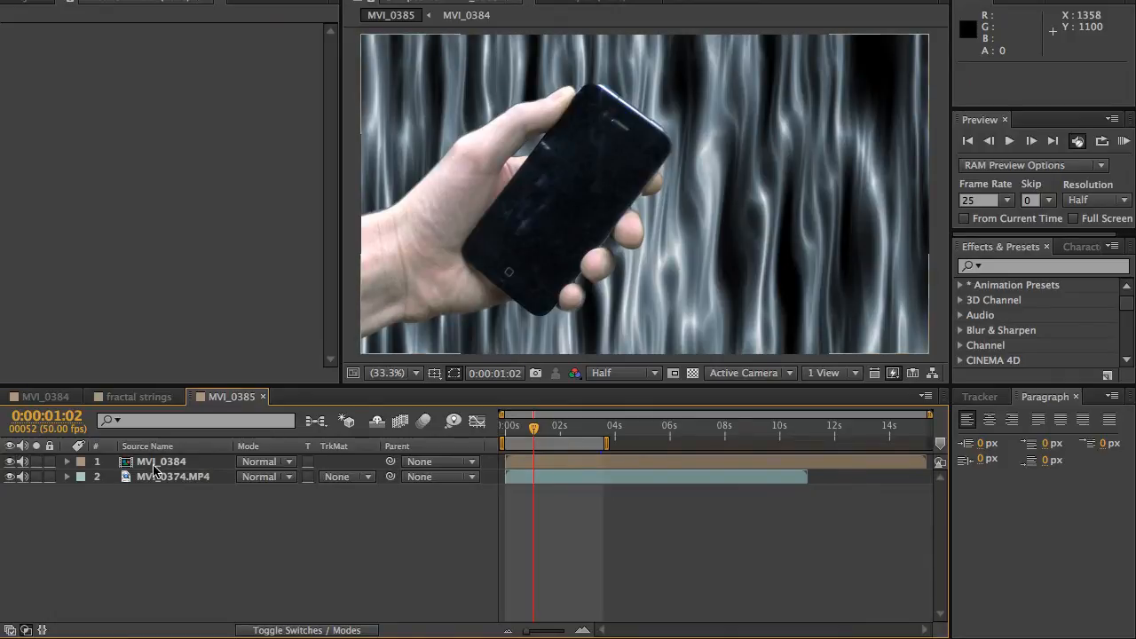
- Rename the MVI_0384 layer to "phone" and the MVI_0374.MP4 layer to "keyboard"
{"action": "left_click", "coordinate": [155, 468]}
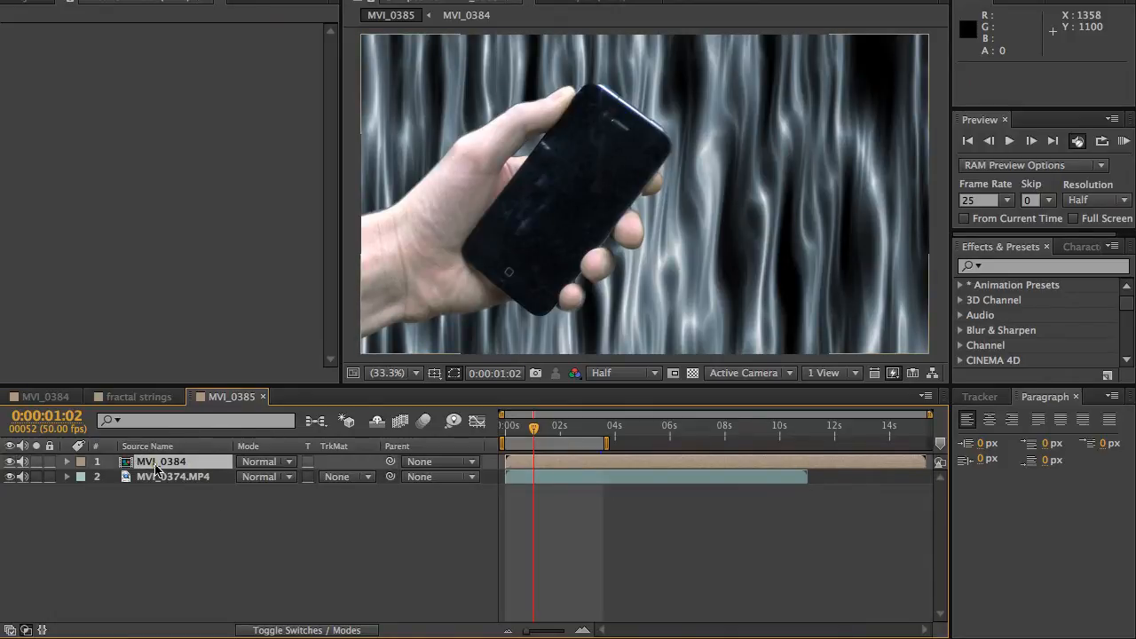
{"action": "key", "text": "Return"}
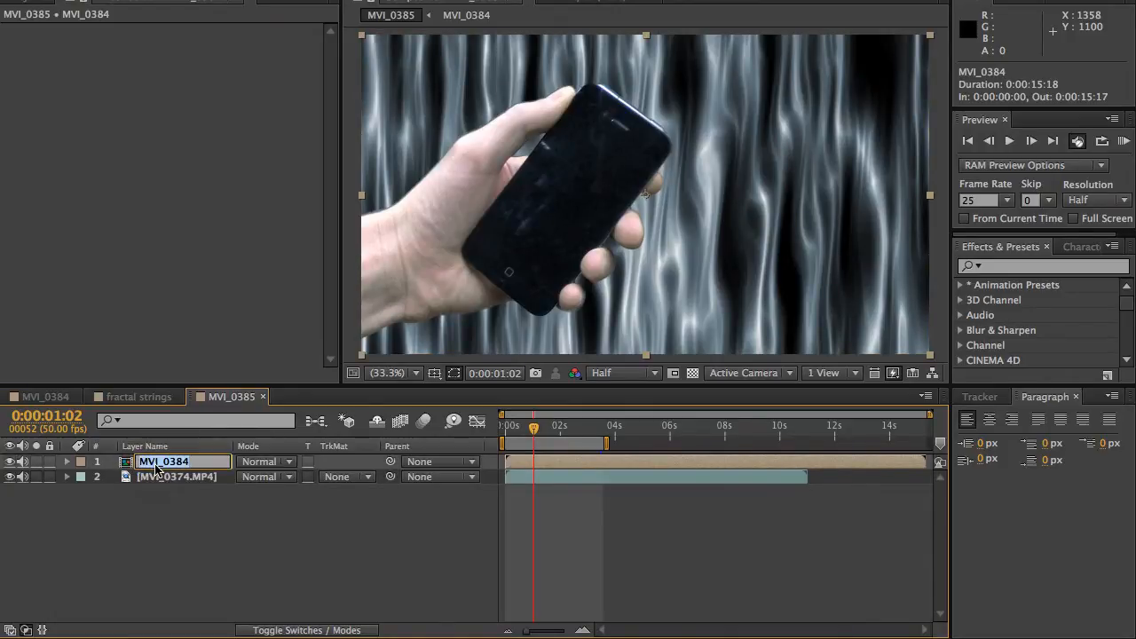
{"action": "type", "text": "phone"}
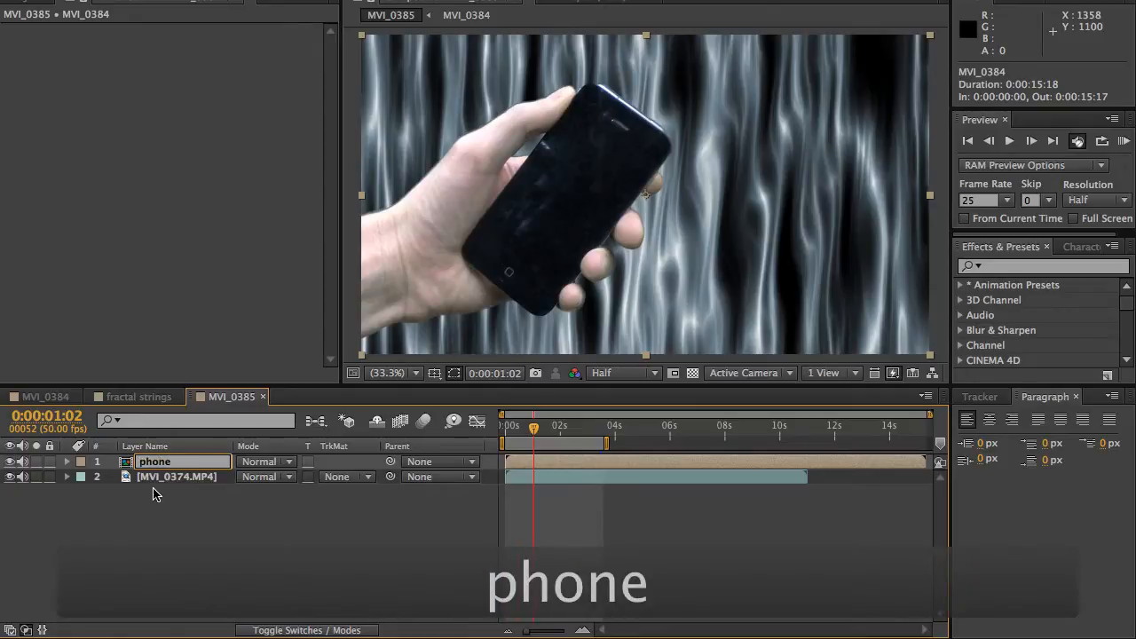
{"action": "left_click", "coordinate": [157, 477]}
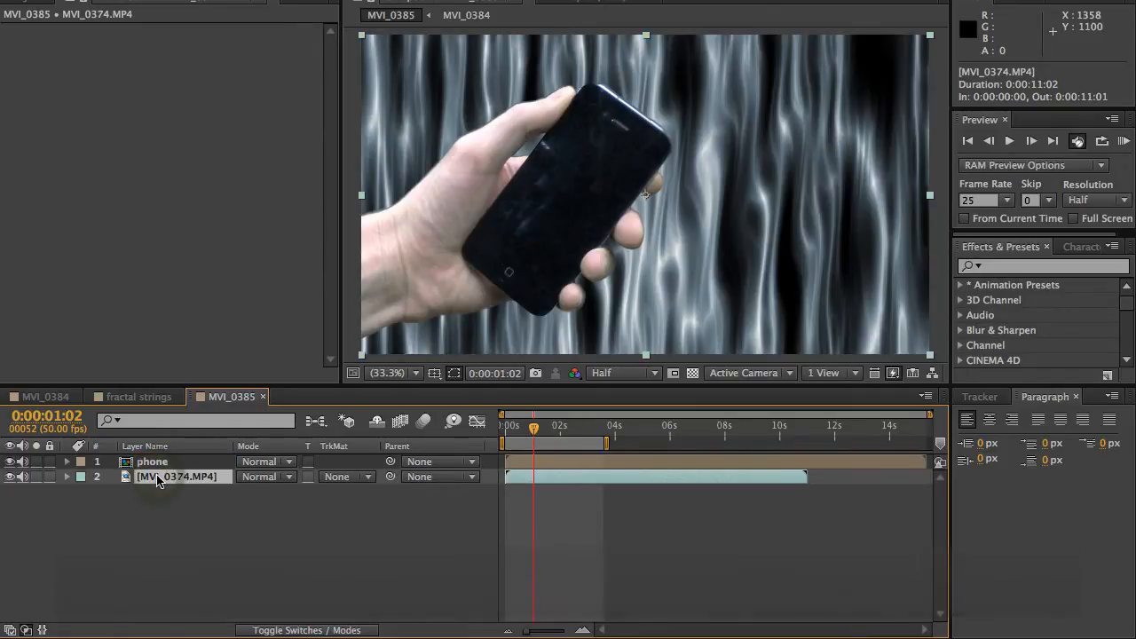
{"action": "key", "text": "Return"}
{"action": "type", "text": "key"}
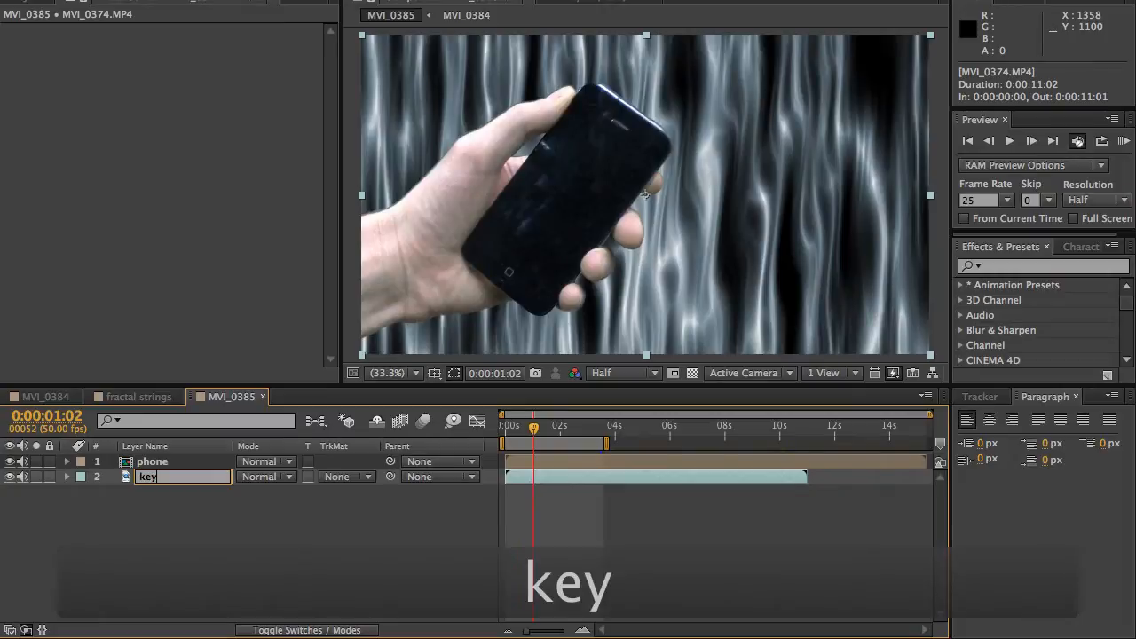
{"action": "type", "text": "board"}
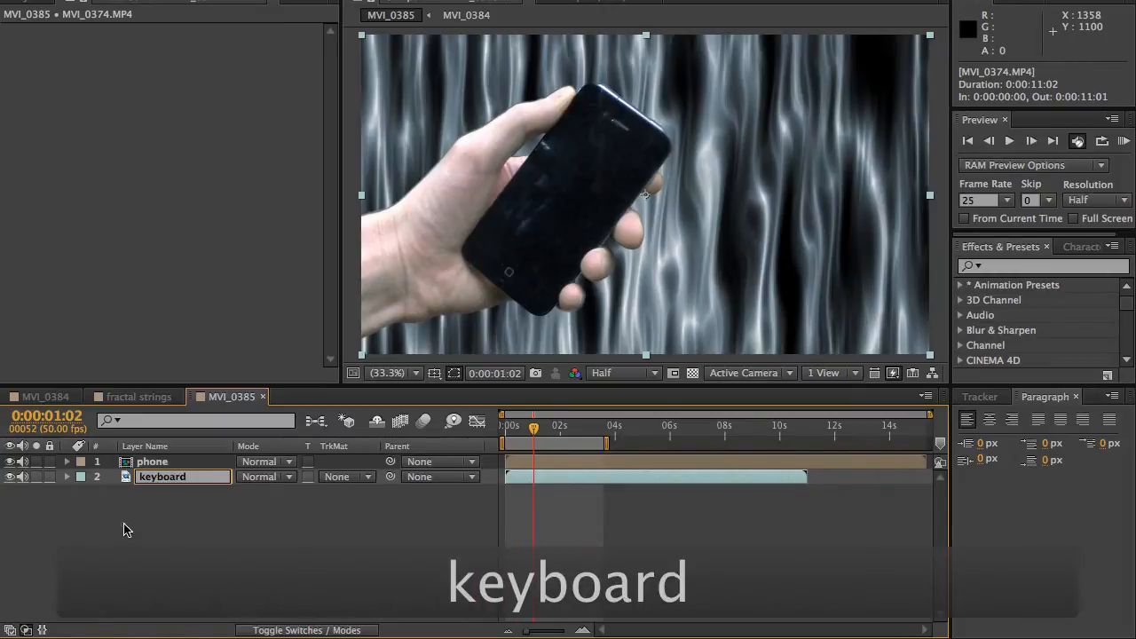
{"action": "left_click", "coordinate": [123, 529]}
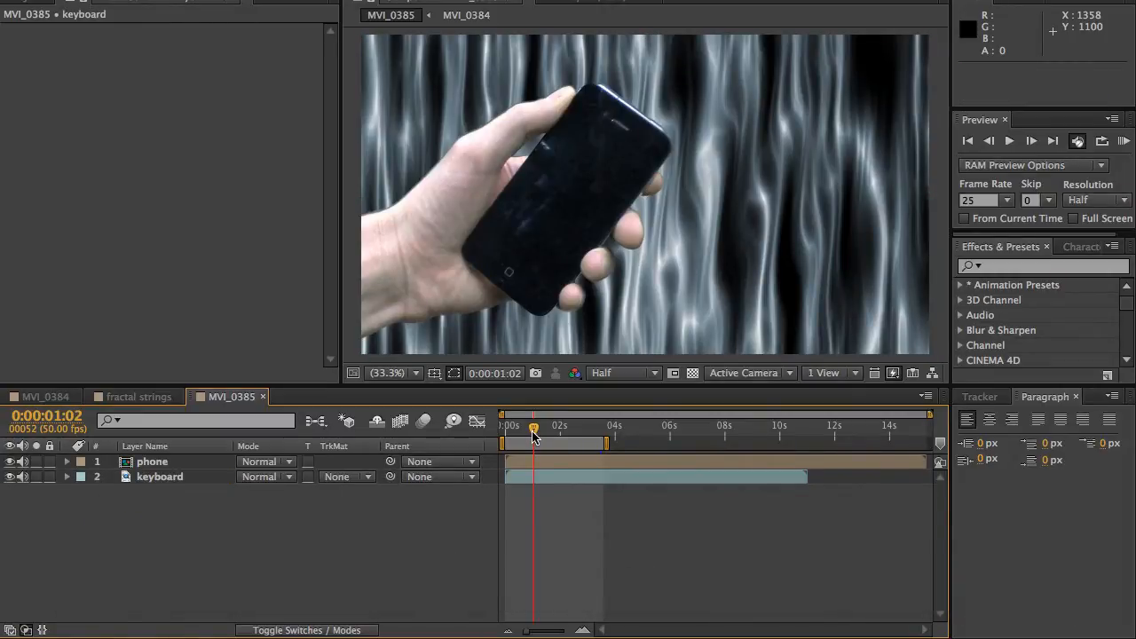
- Move the current time to 0:00:01:32 and start a new solid layer named "fractal noise"
{"action": "mouse_move", "coordinate": [531, 435]}
{"action": "left_mouse_down"}
{"action": "mouse_move", "coordinate": [590, 432]}
{"action": "mouse_move", "coordinate": [551, 431]}
{"action": "left_mouse_up"}
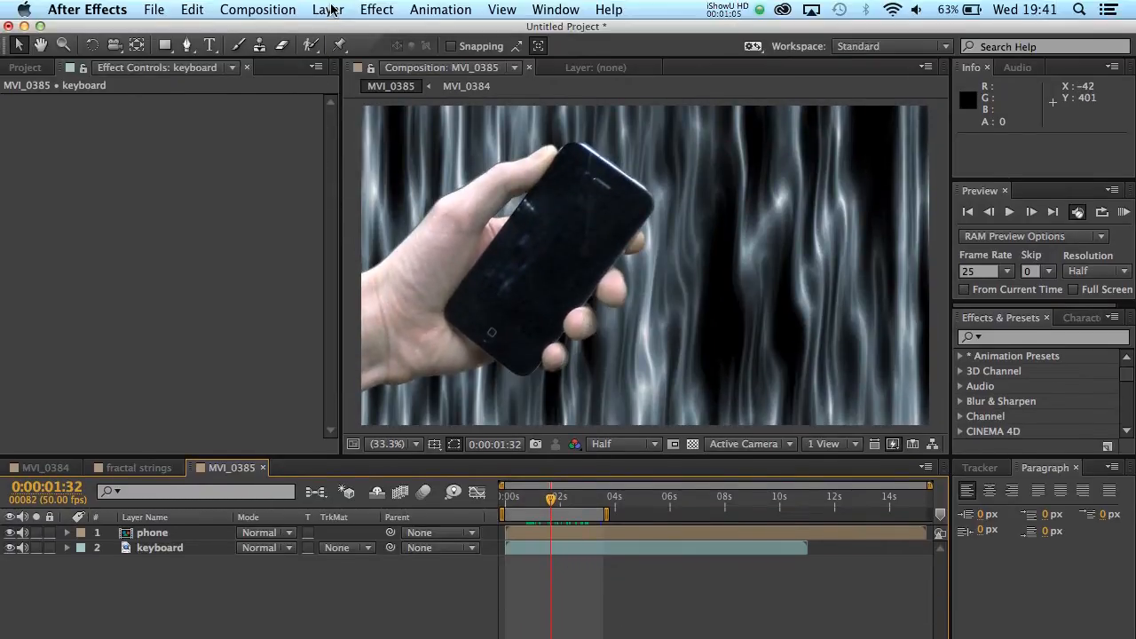
{"action": "left_click", "coordinate": [329, 8]}
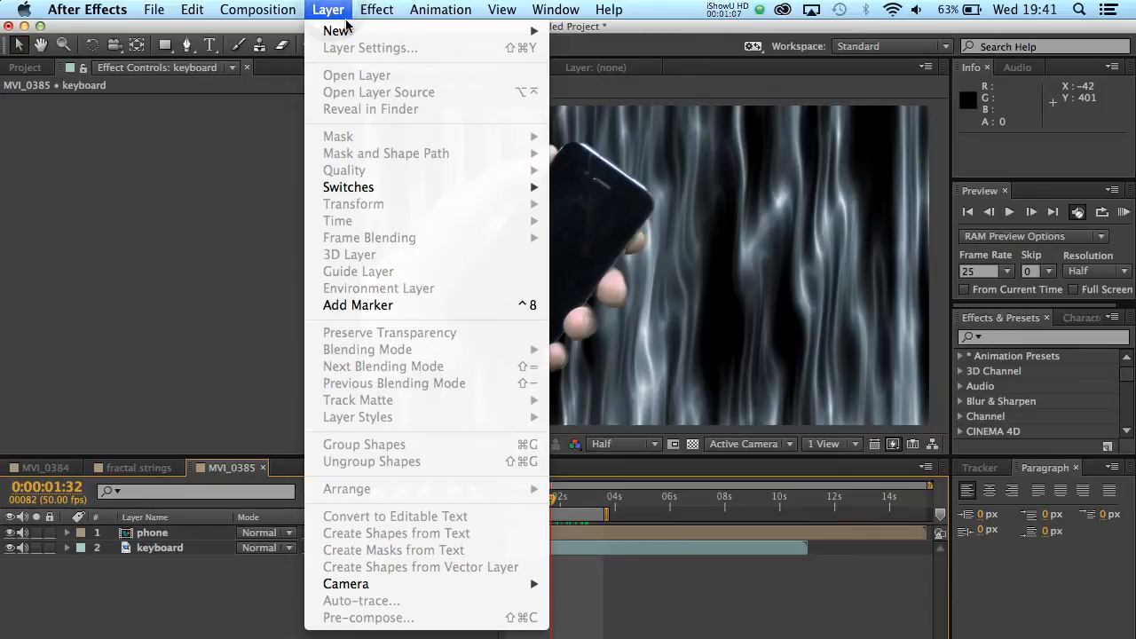
{"action": "mouse_move", "coordinate": [352, 31]}
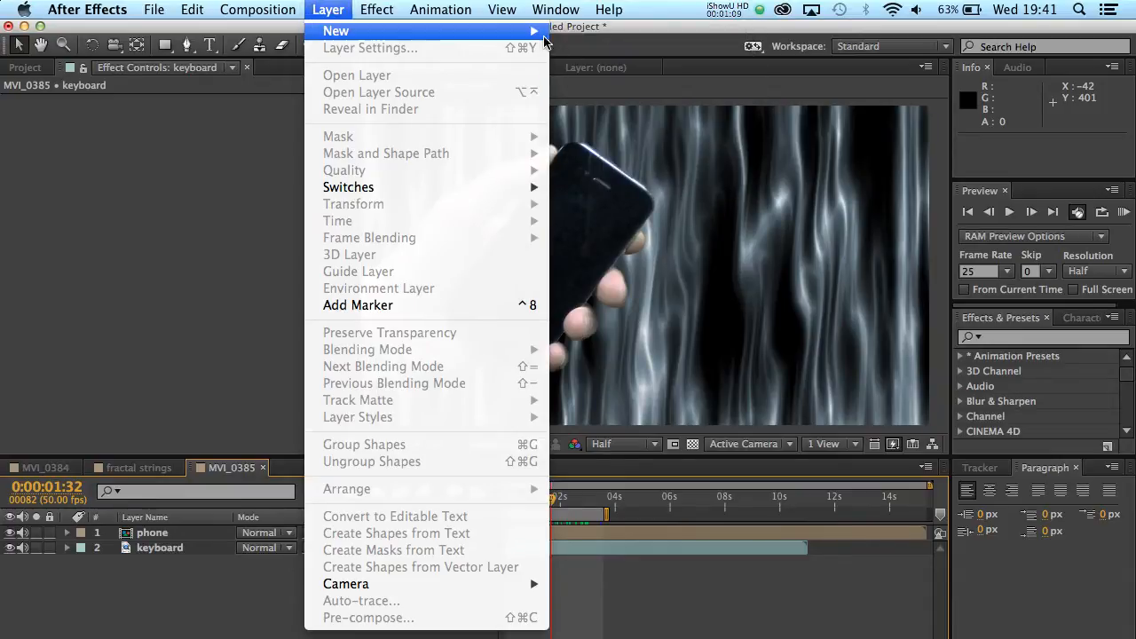
{"action": "left_click", "coordinate": [586, 53]}
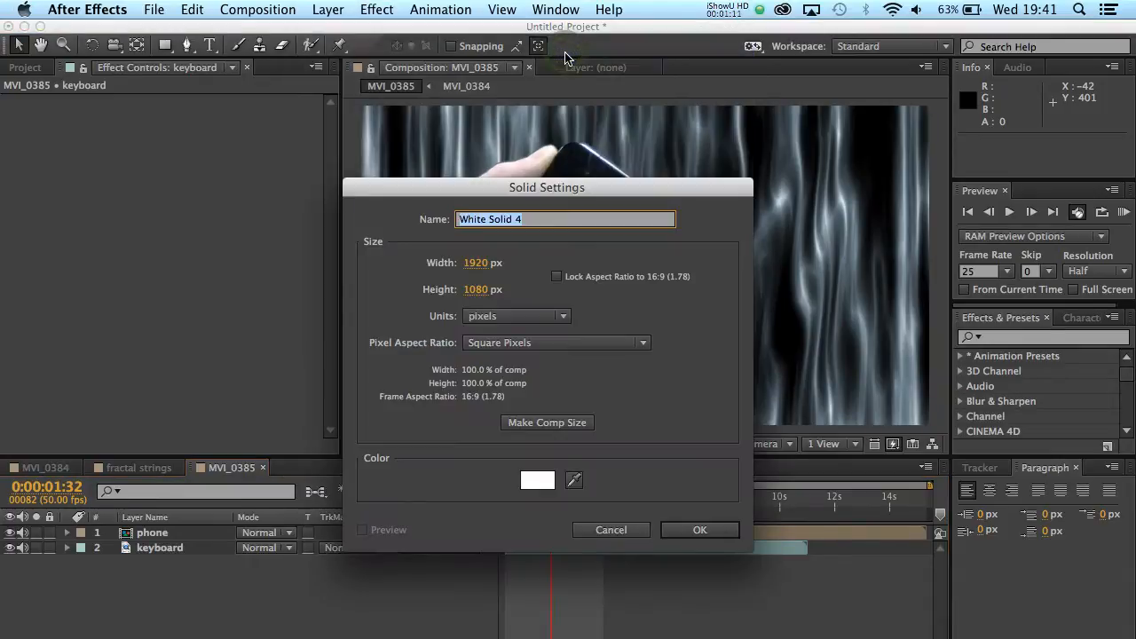
{"action": "double_click", "coordinate": [513, 222]}
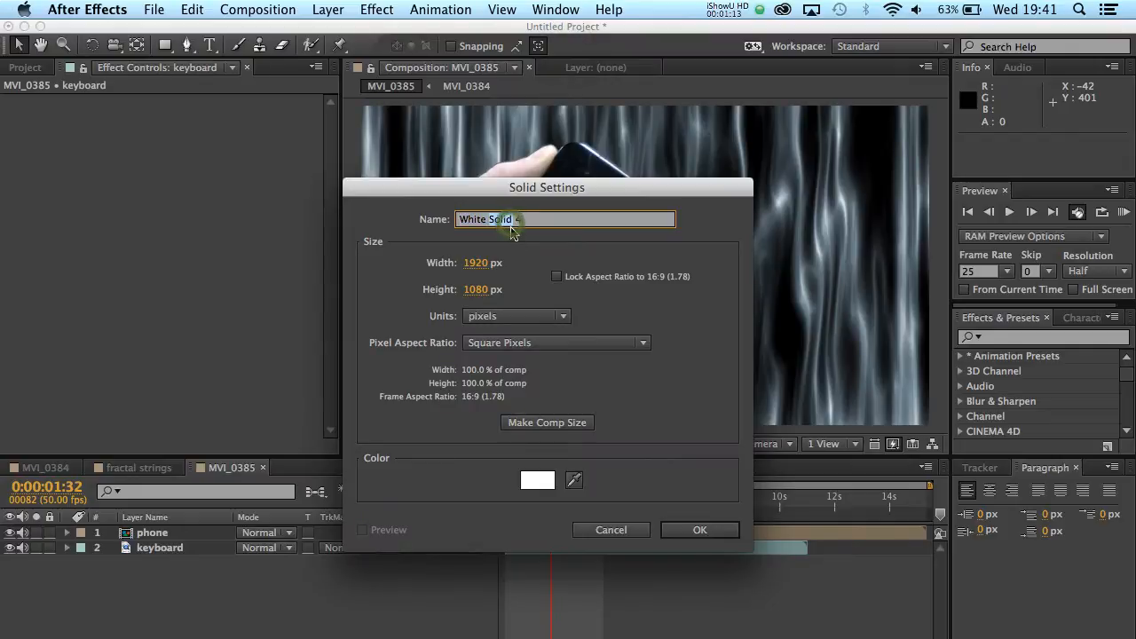
{"action": "key", "text": "Return"}
{"action": "left_click", "coordinate": [511, 220]}
{"action": "type", "text": "fra"}
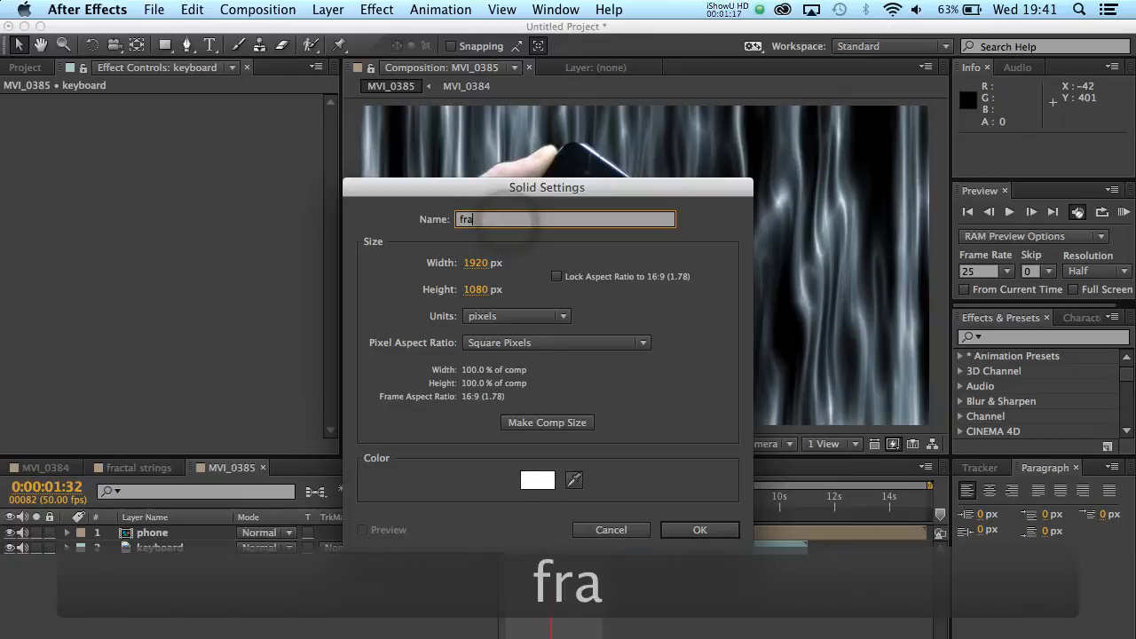
{"action": "type", "text": "ctal n"}
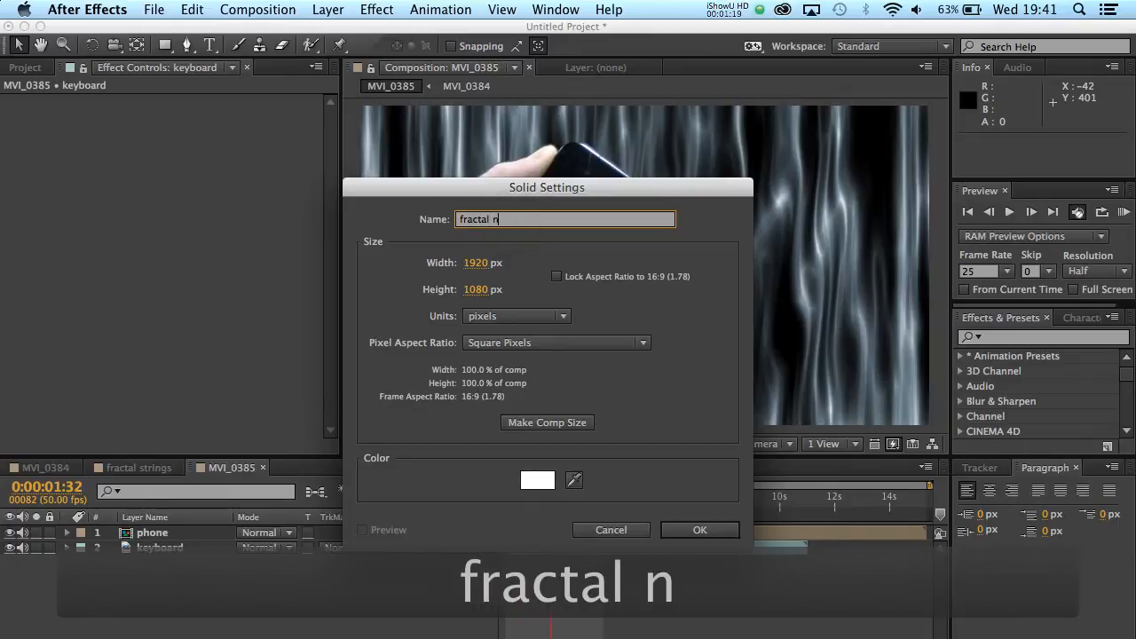
{"action": "type", "text": "oics"}
{"action": "key", "text": "BackSpace"}
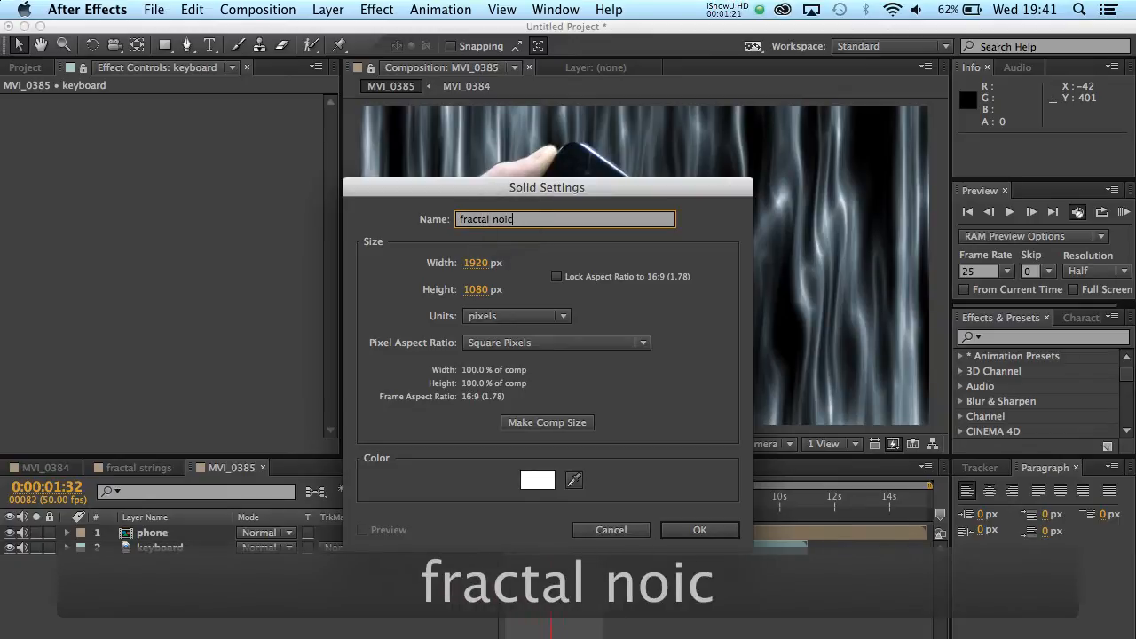
{"action": "key", "text": "BackSpace"}
{"action": "type", "text": "se"}
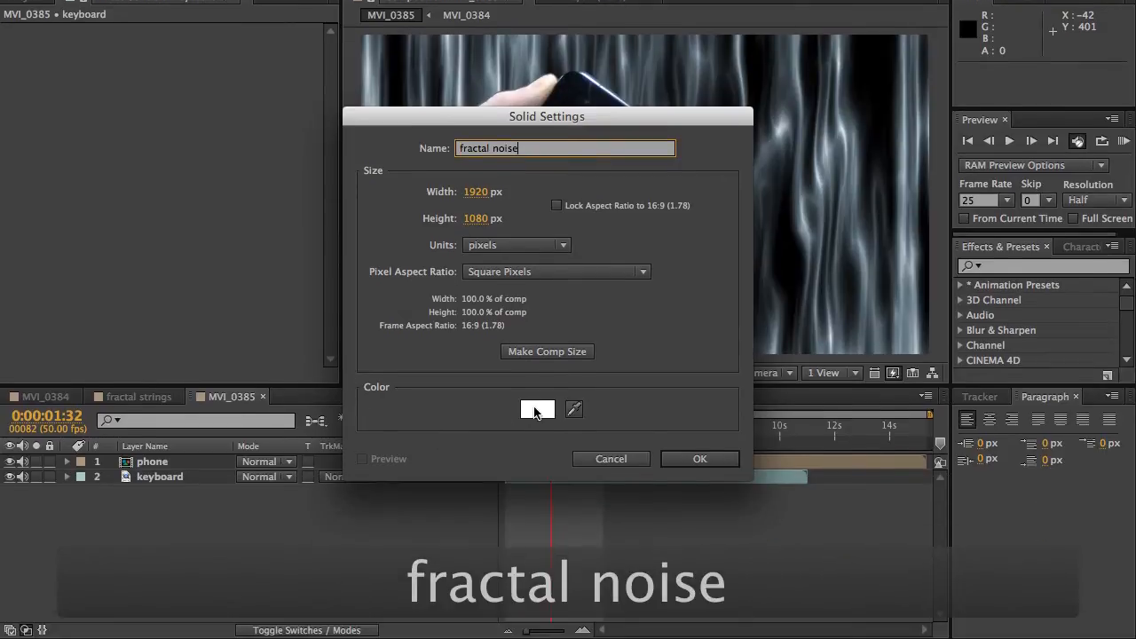
- Confirm white (FFFFFF) as the solid's color and create the layer
{"action": "left_click", "coordinate": [537, 480]}
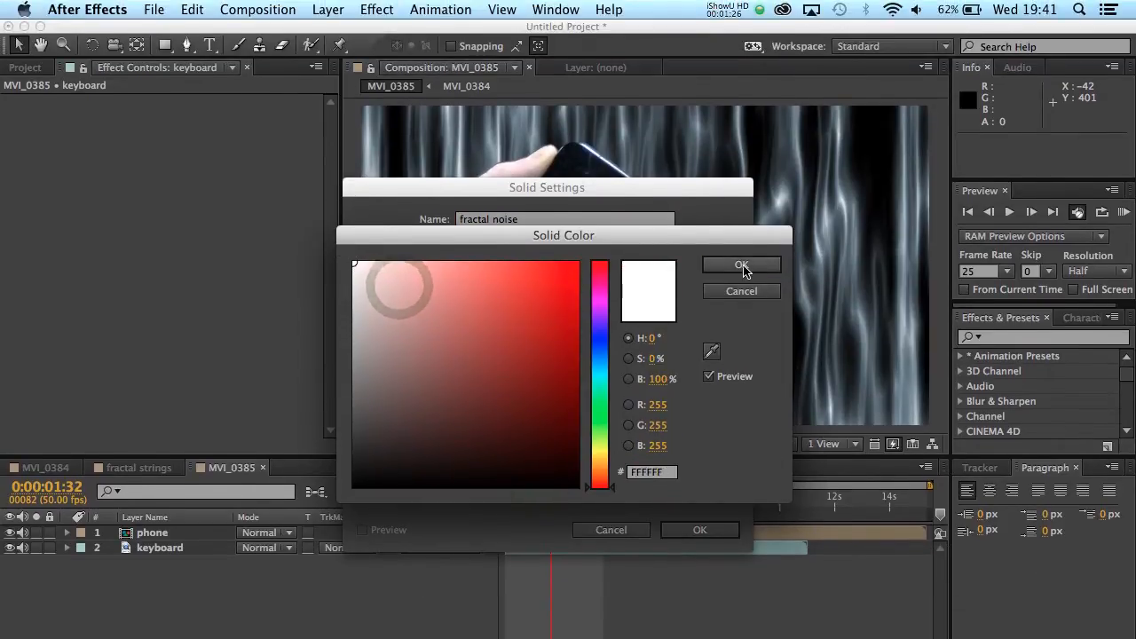
{"action": "left_click", "coordinate": [742, 268]}
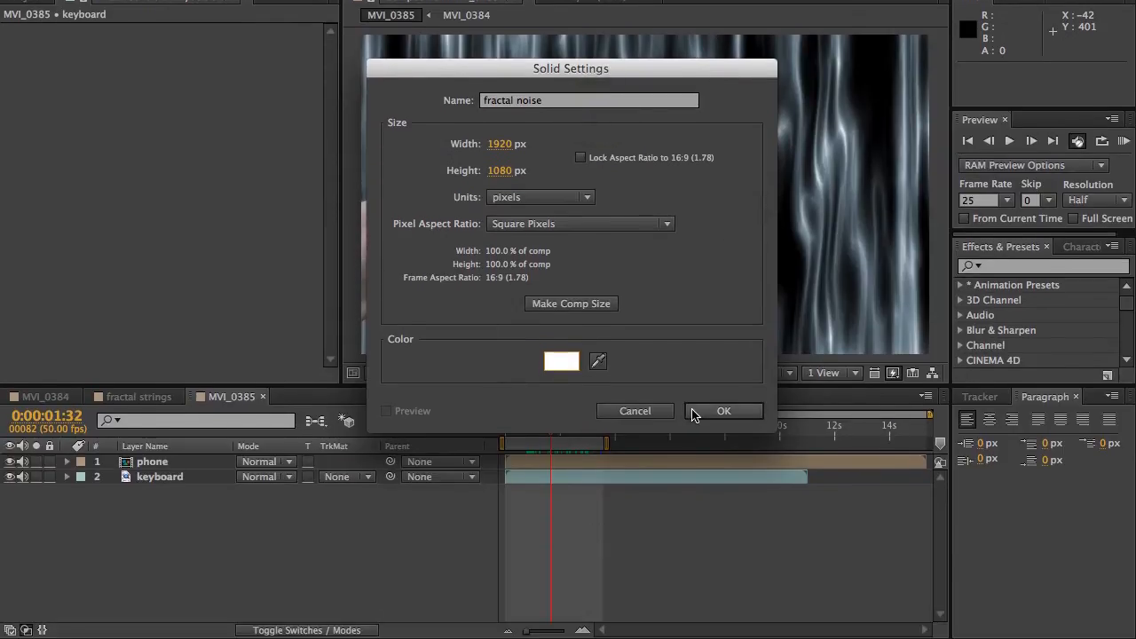
{"action": "left_click", "coordinate": [701, 482]}
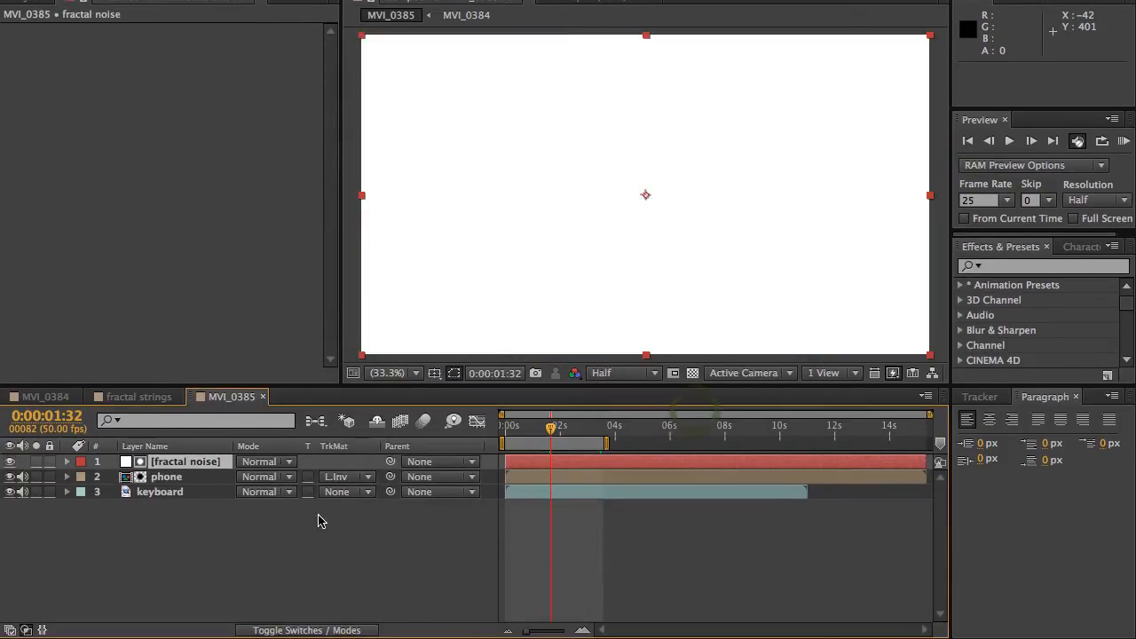
- Set the phone layer's track matte to None and move the current time to 0:00:00:47
{"action": "left_click", "coordinate": [345, 479]}
{"action": "left_click", "coordinate": [351, 504]}
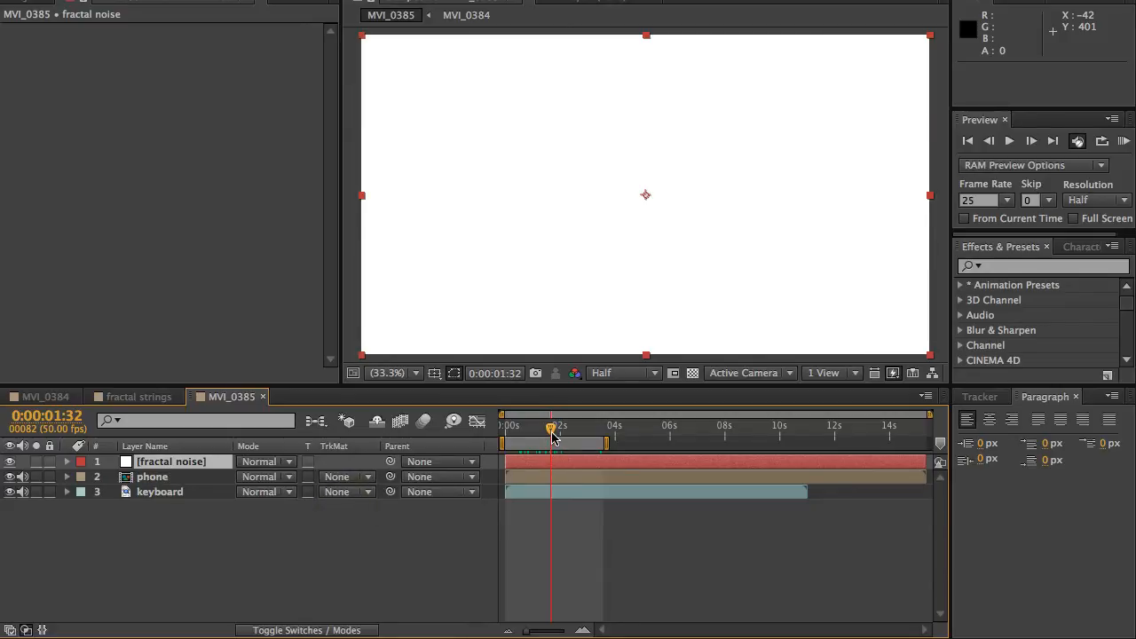
{"action": "left_click_drag", "start_coordinate": [552, 433], "coordinate": [532, 433]}
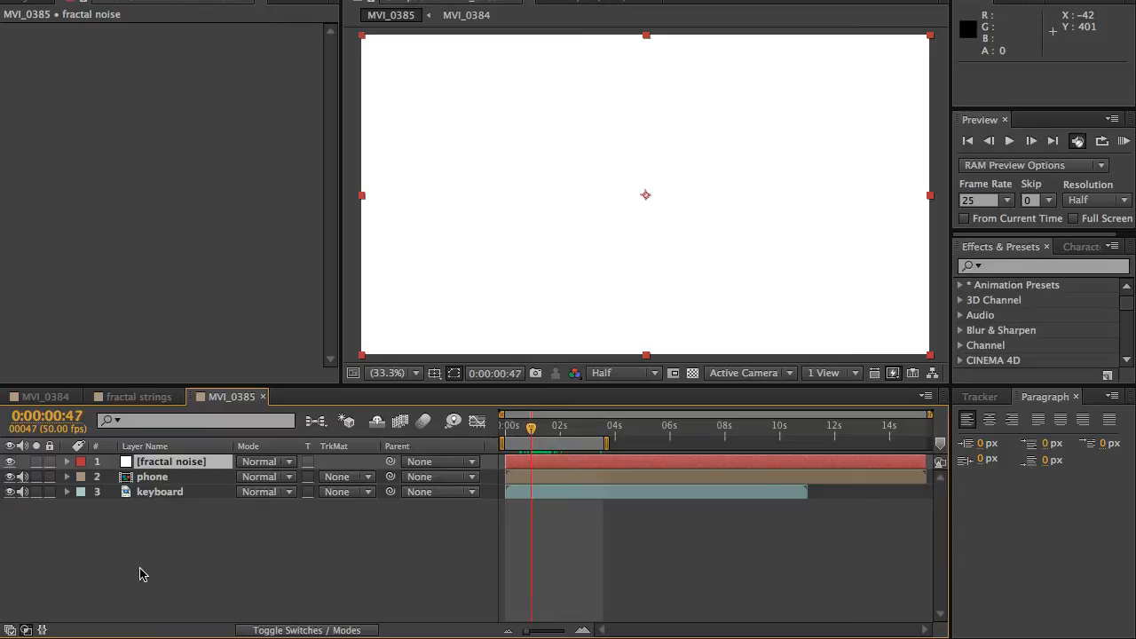
- Apply the Fractal Noise effect to the fractal noise solid layer
{"action": "left_click", "coordinate": [167, 466]}
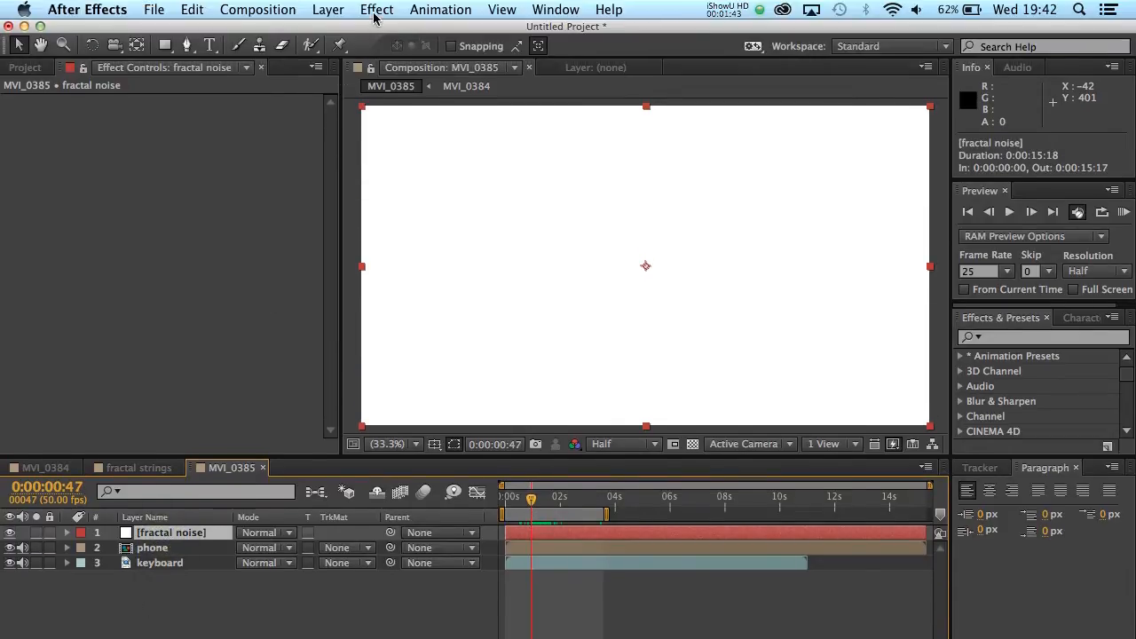
{"action": "left_click", "coordinate": [376, 11]}
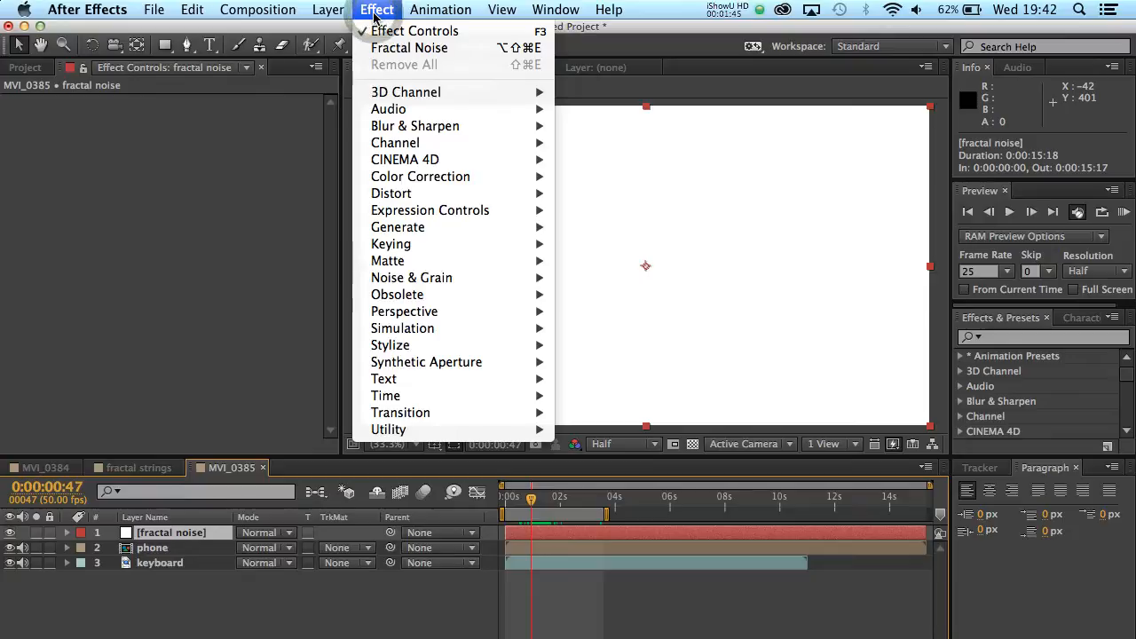
{"action": "mouse_move", "coordinate": [437, 277]}
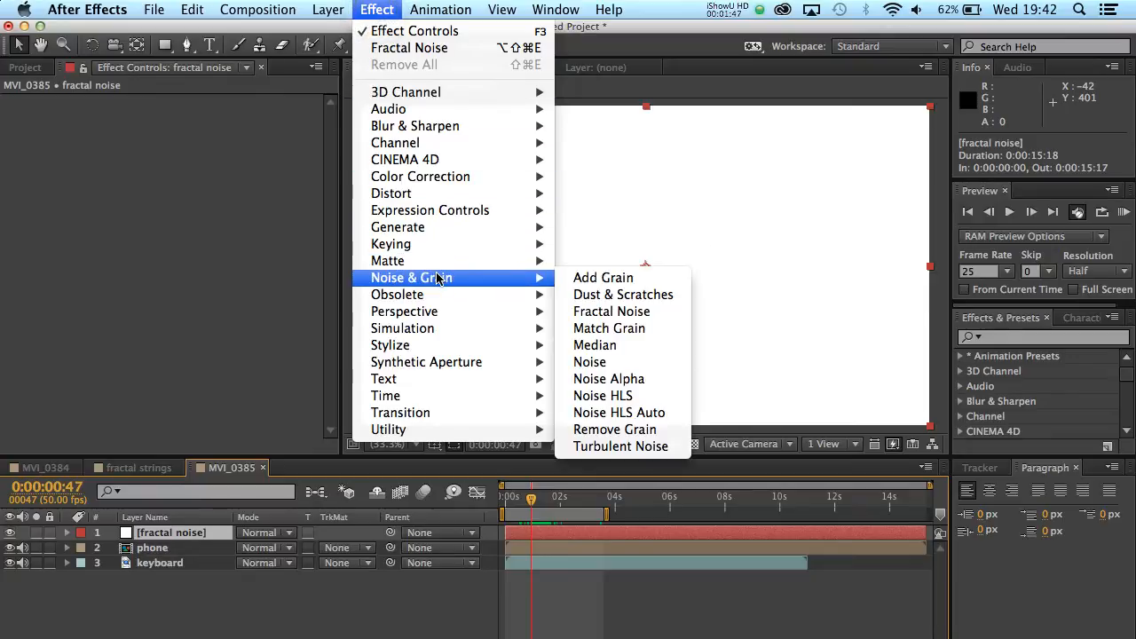
{"action": "left_click", "coordinate": [602, 313]}
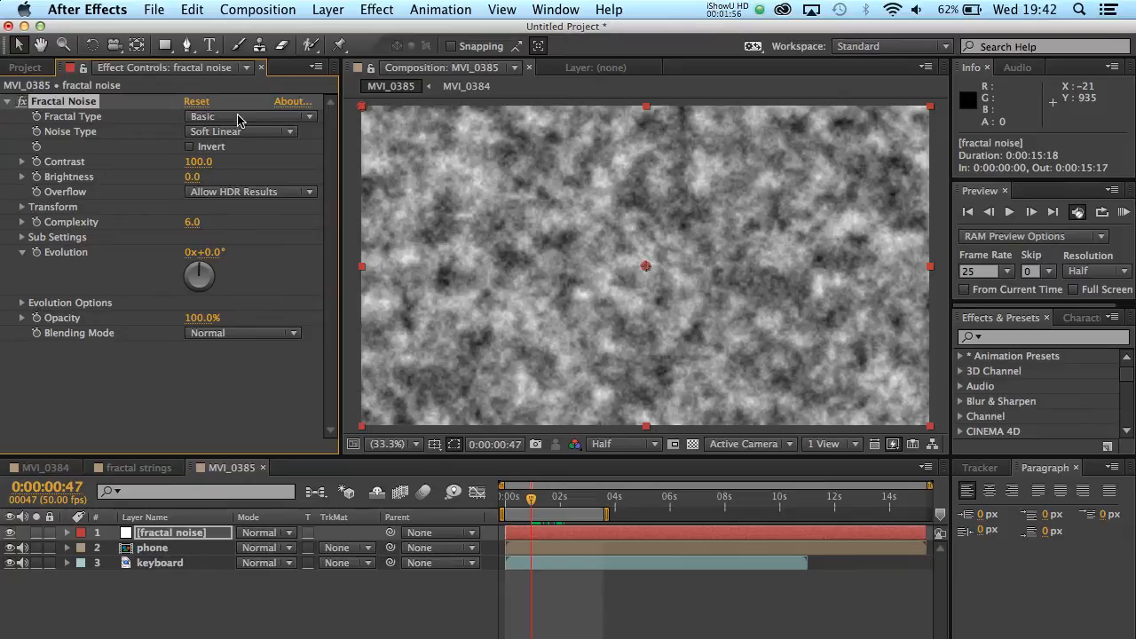
- Set the Fractal Noise effect's fractal type to Max and its noise type to Linear
{"action": "left_click", "coordinate": [284, 122]}
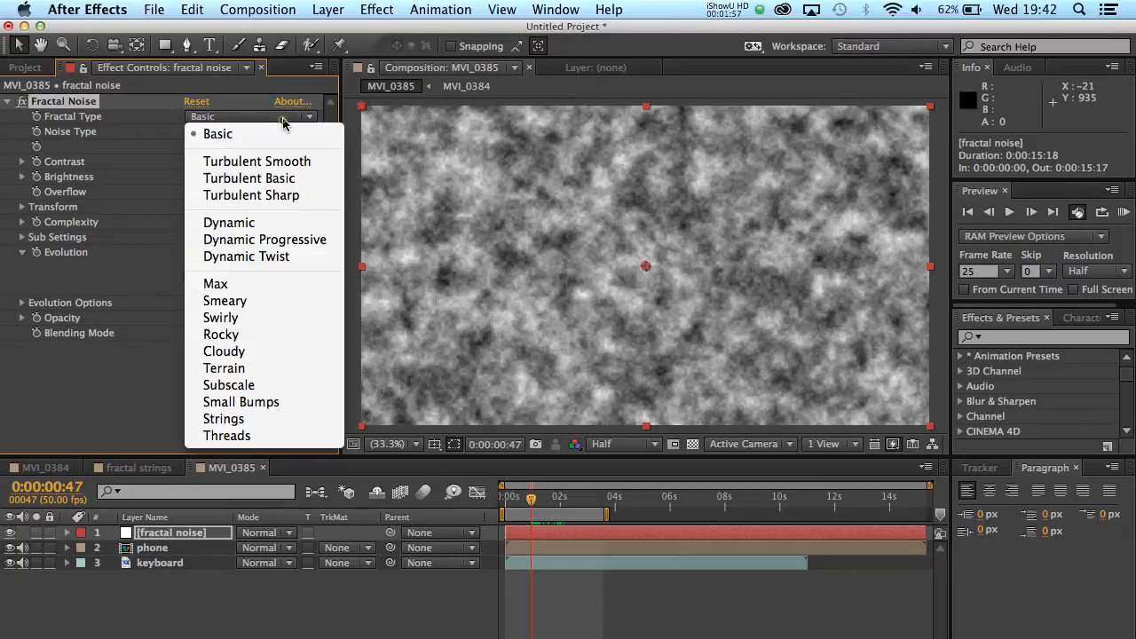
{"action": "left_click", "coordinate": [213, 283]}
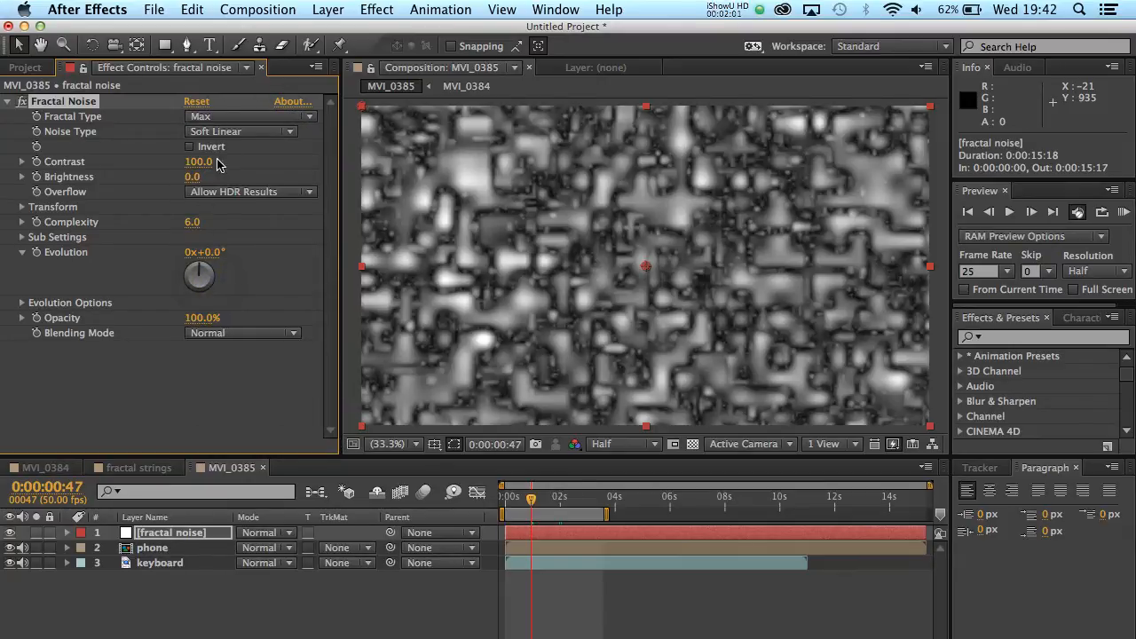
{"action": "left_click", "coordinate": [247, 138]}
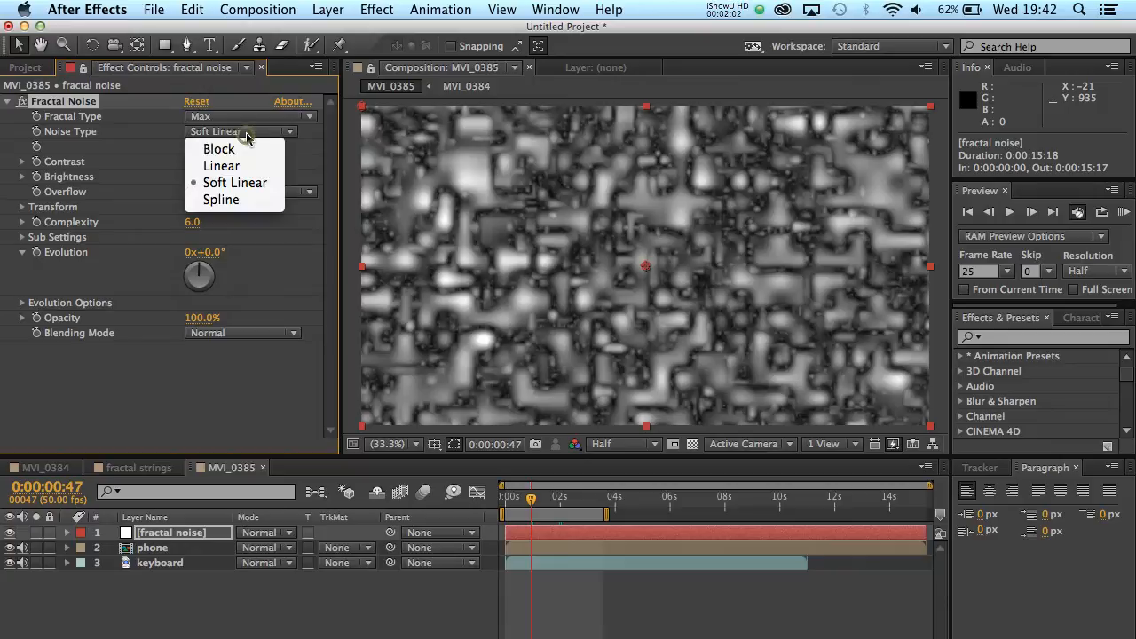
{"action": "left_click", "coordinate": [213, 168]}
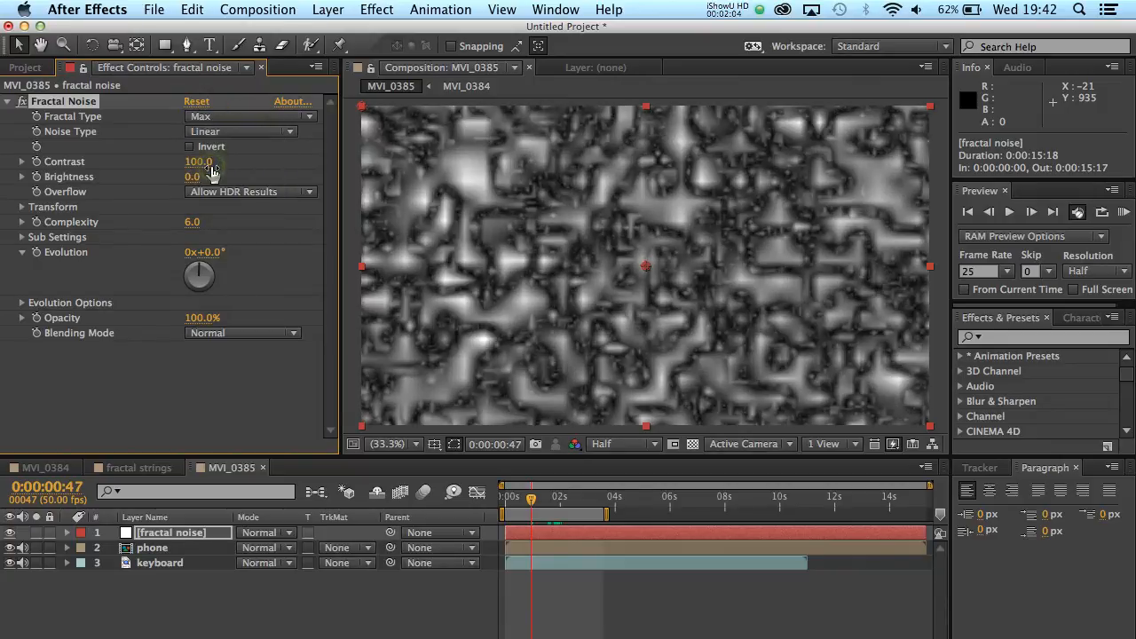
{"action": "left_click", "coordinate": [308, 119]}
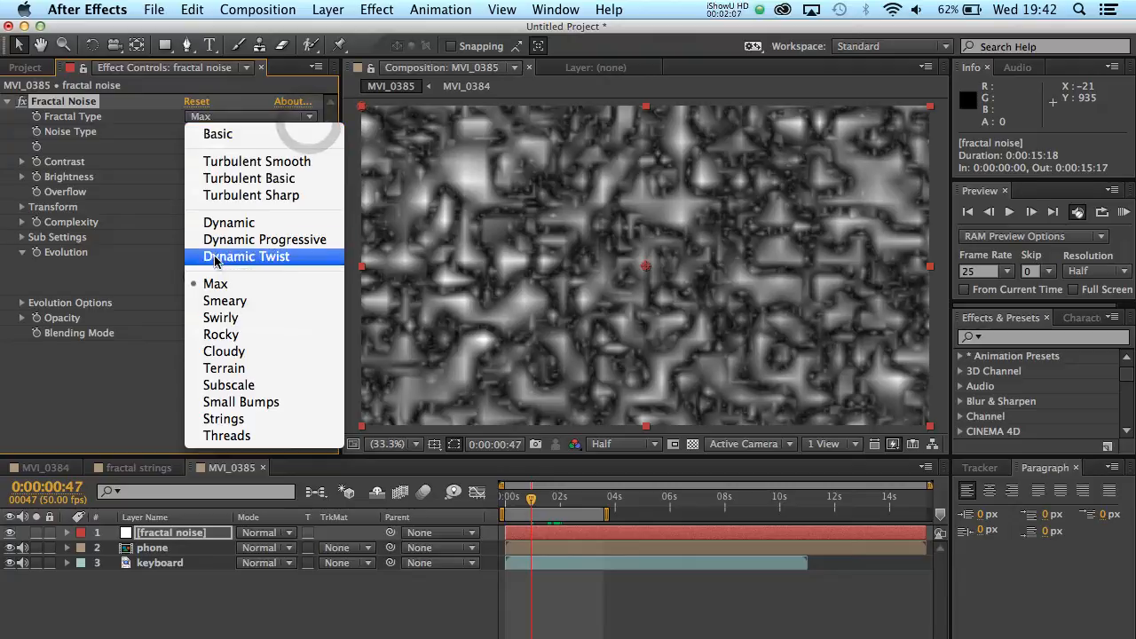
{"action": "left_click", "coordinate": [215, 283]}
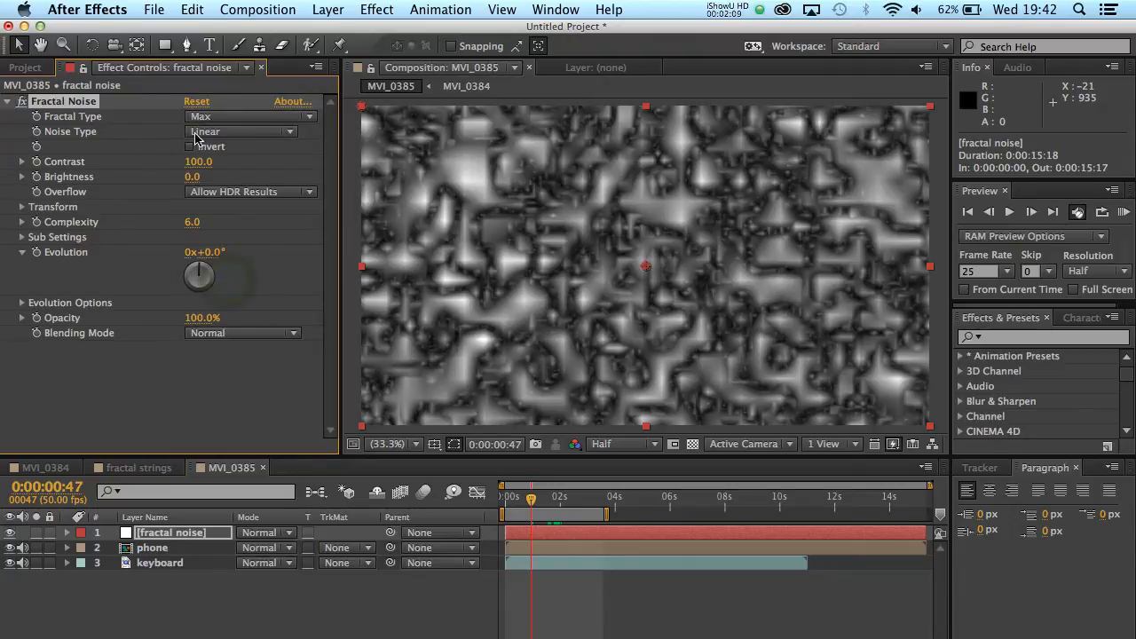
{"action": "left_click", "coordinate": [286, 133]}
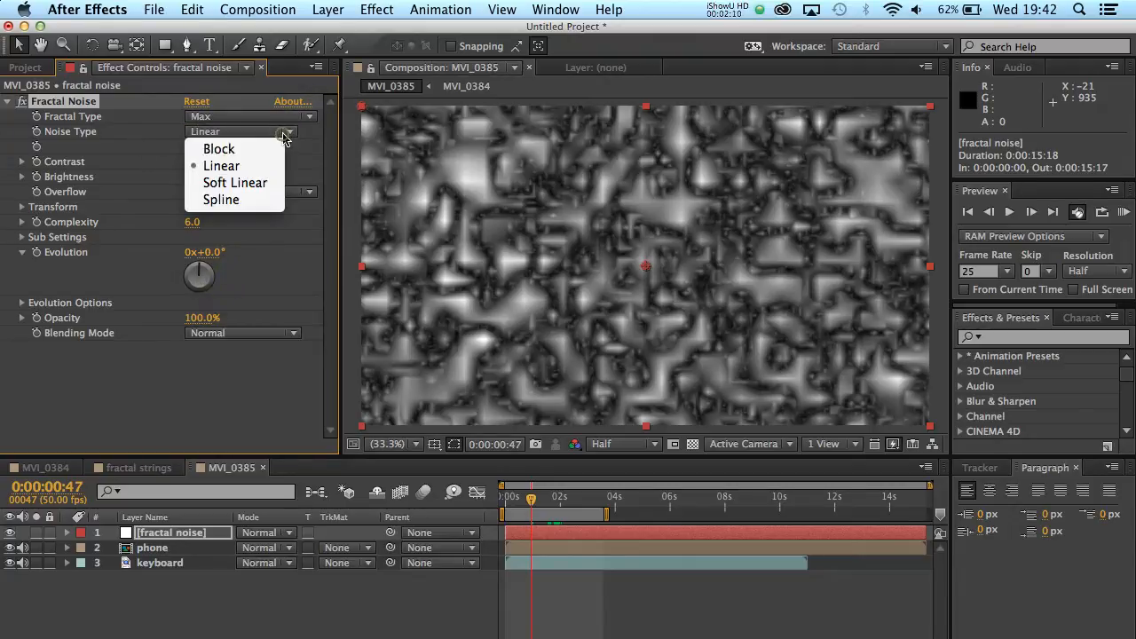
{"action": "left_click", "coordinate": [224, 163]}
- Move the current time to 0:00:00:49 and set the Fractal Noise contrast to 150
{"action": "left_click_drag", "start_coordinate": [531, 499], "coordinate": [529, 499]}
{"action": "left_click_drag", "start_coordinate": [530, 432], "coordinate": [533, 433]}
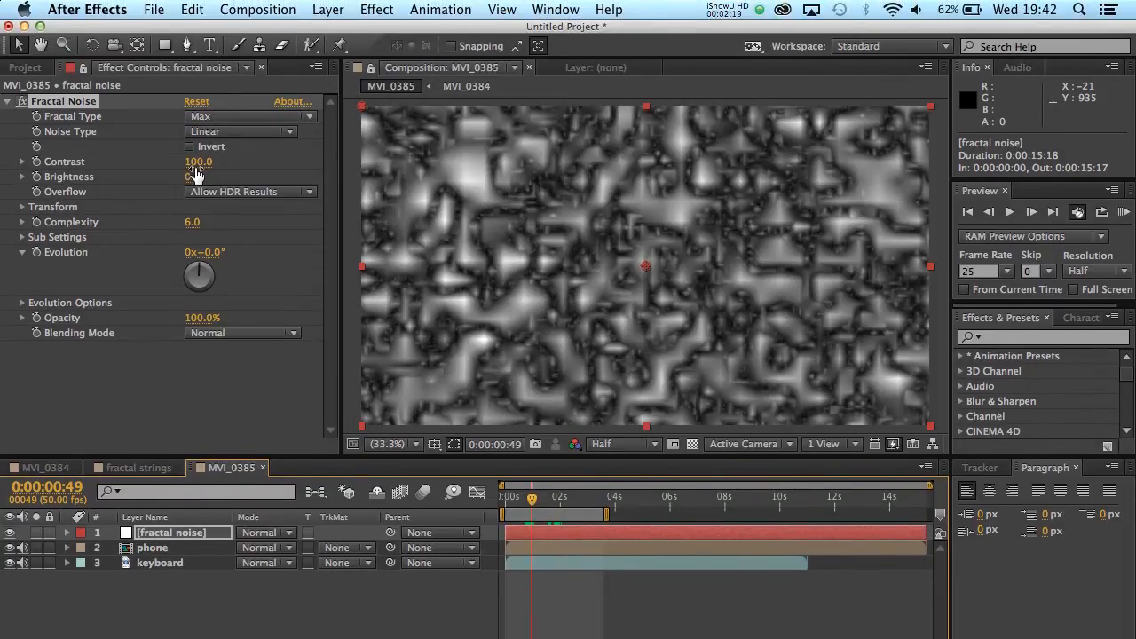
{"action": "left_click_drag", "start_coordinate": [196, 165], "coordinate": [198, 165]}
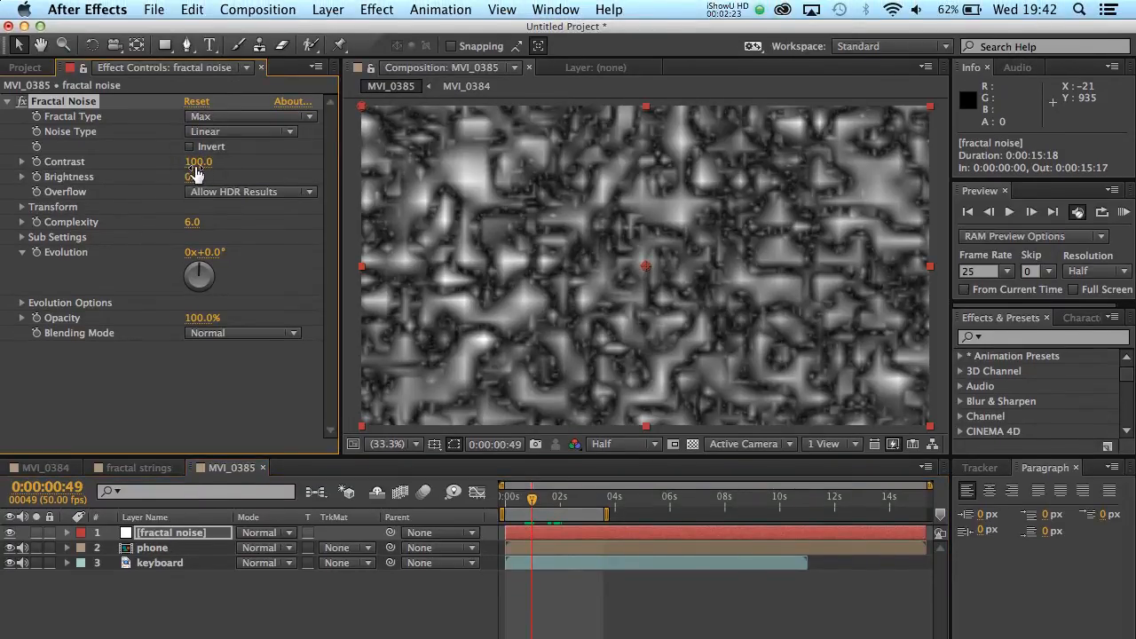
{"action": "left_click_drag", "start_coordinate": [199, 167], "coordinate": [240, 161]}
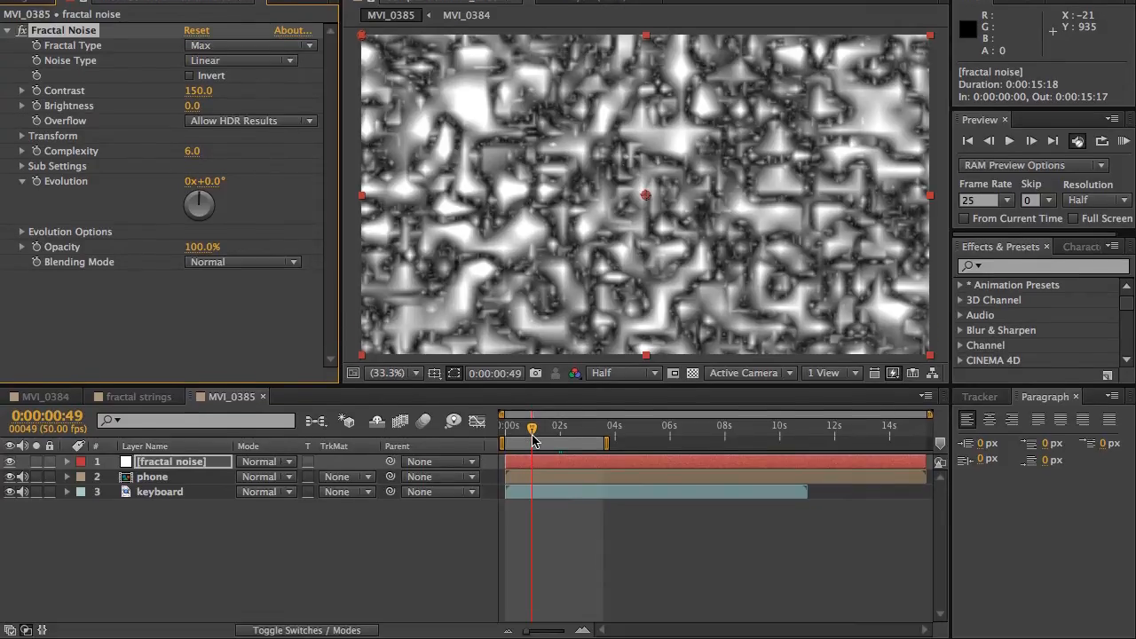
- At 0:00:00:49, enable keyframing for the Fractal Noise brightness and evolution, and set the brightness to -187
{"action": "left_click", "coordinate": [532, 433]}
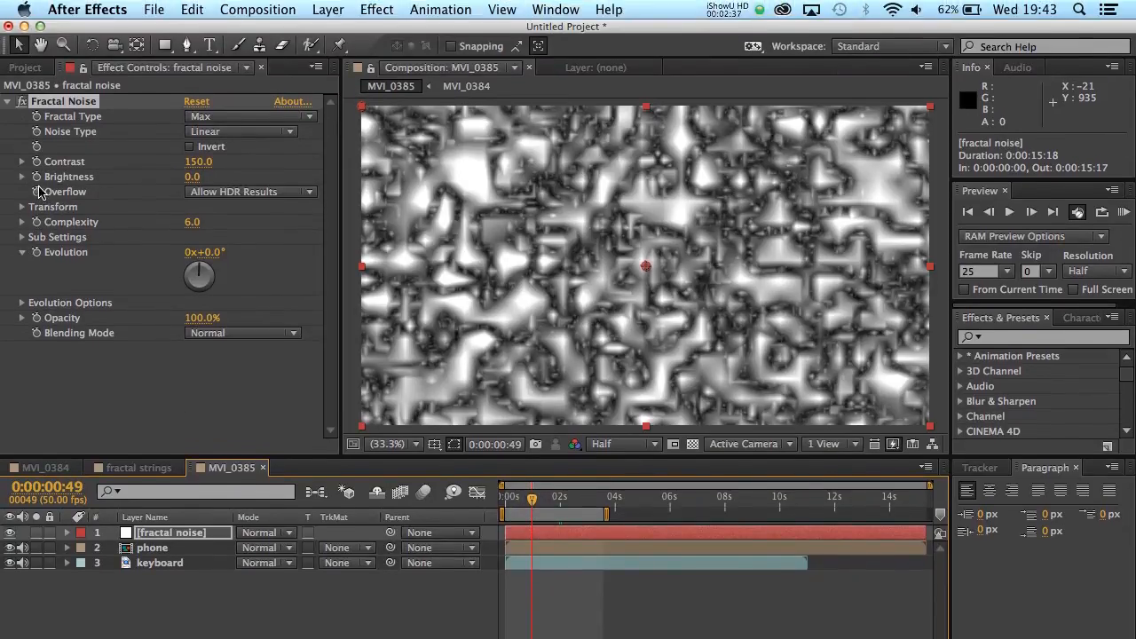
{"action": "left_click", "coordinate": [36, 177]}
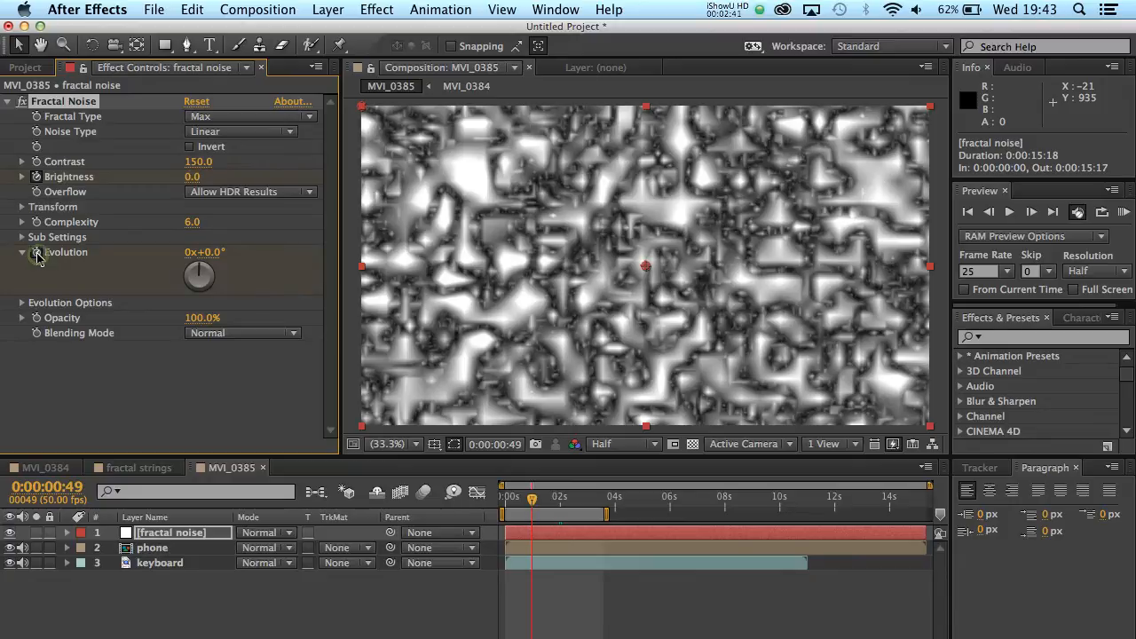
{"action": "left_click", "coordinate": [36, 253]}
{"action": "left_click_drag", "start_coordinate": [191, 176], "coordinate": [131, 171]}
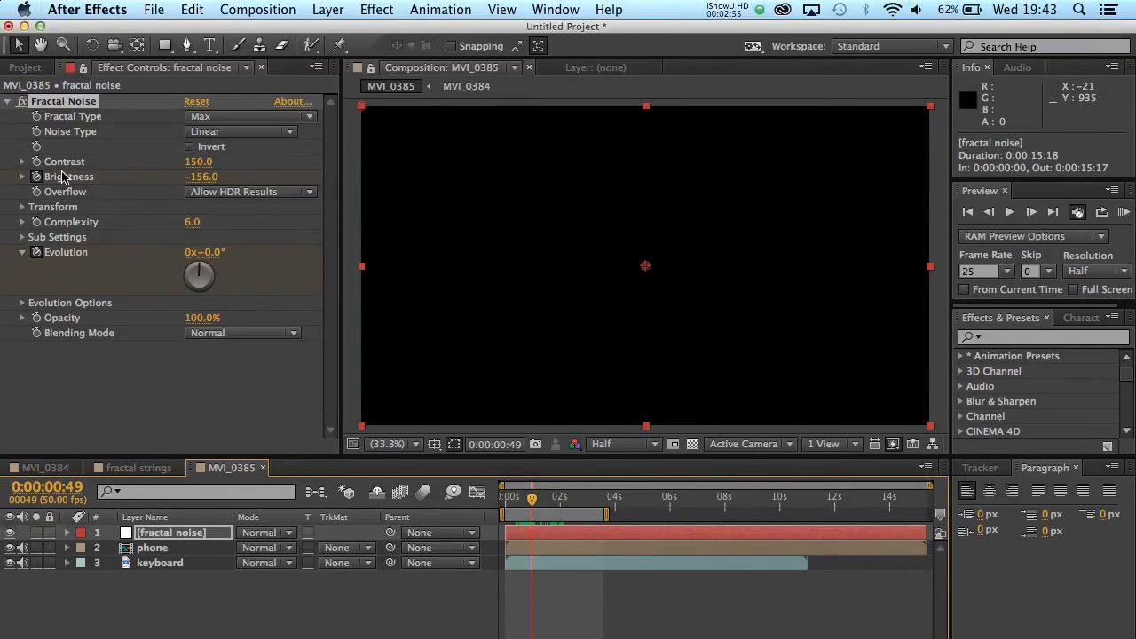
{"action": "left_click_drag", "start_coordinate": [202, 182], "coordinate": [169, 175]}
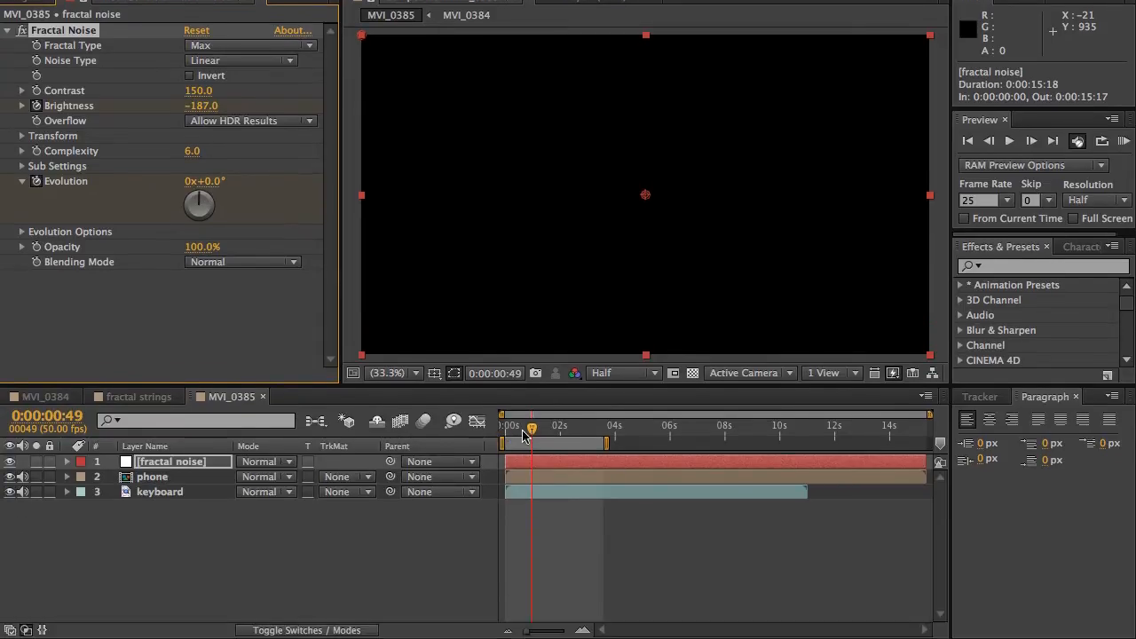
- Move the current time to 0:00:01:47 and set the Fractal Noise brightness to 209 for a second keyframe
{"action": "left_click_drag", "start_coordinate": [535, 433], "coordinate": [562, 444]}
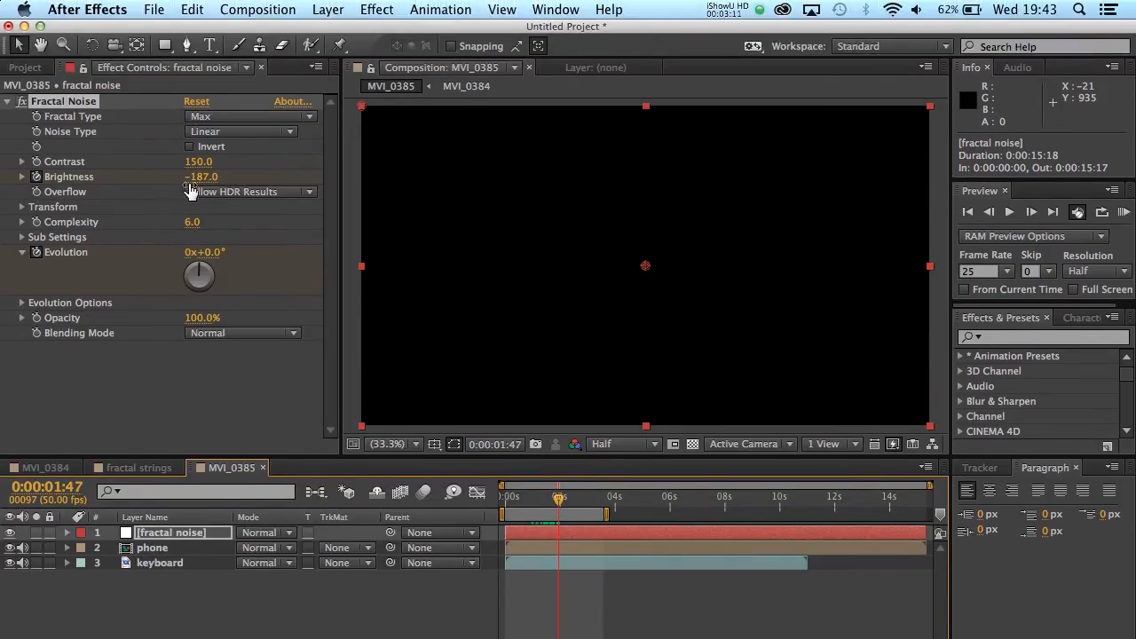
{"action": "left_click", "coordinate": [193, 181]}
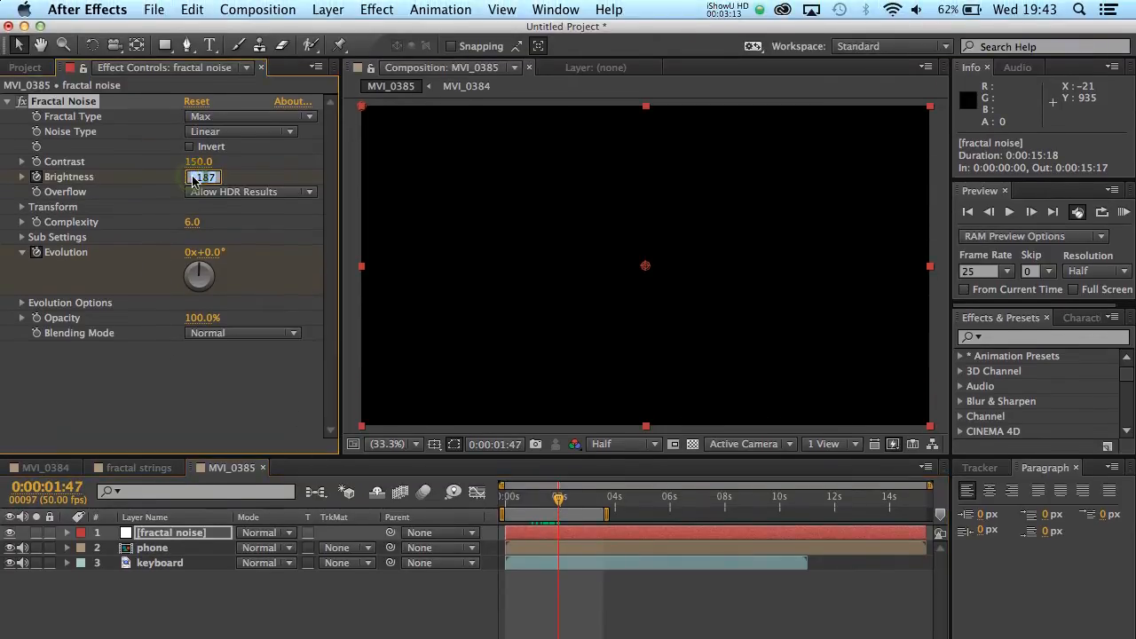
{"action": "left_click", "coordinate": [246, 170]}
{"action": "left_click_drag", "start_coordinate": [201, 179], "coordinate": [353, 181]}
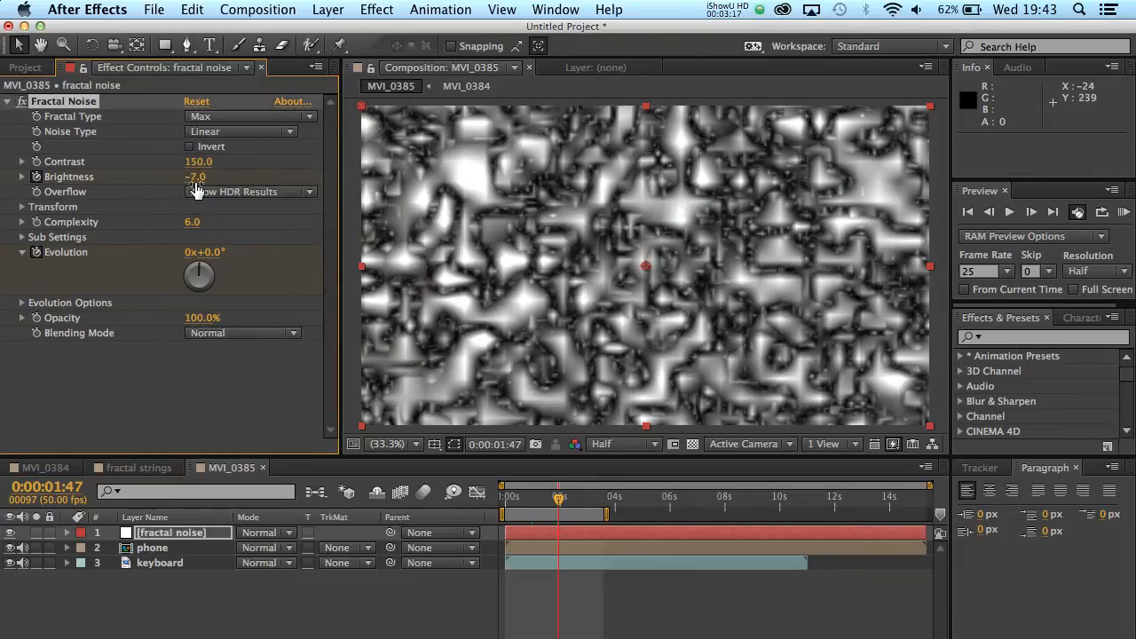
{"action": "left_click_drag", "start_coordinate": [196, 190], "coordinate": [330, 186]}
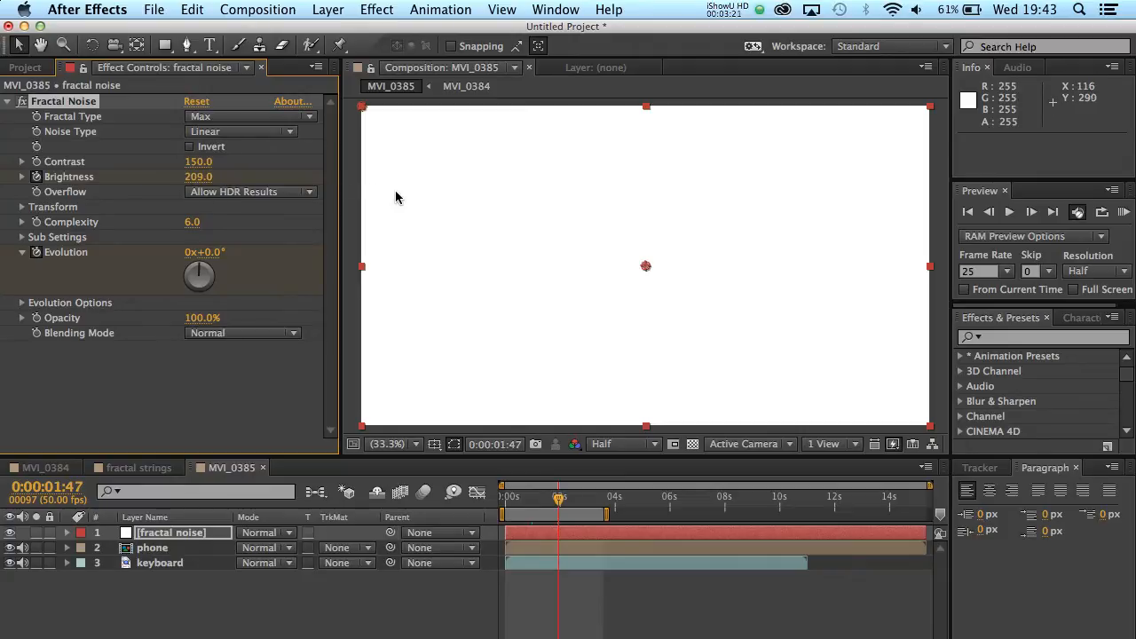
- Set the evolution to 5 revolutions at 0:00:01:47, and scrub through the noise animation to 0:00:01:41
{"action": "left_click", "coordinate": [188, 255]}
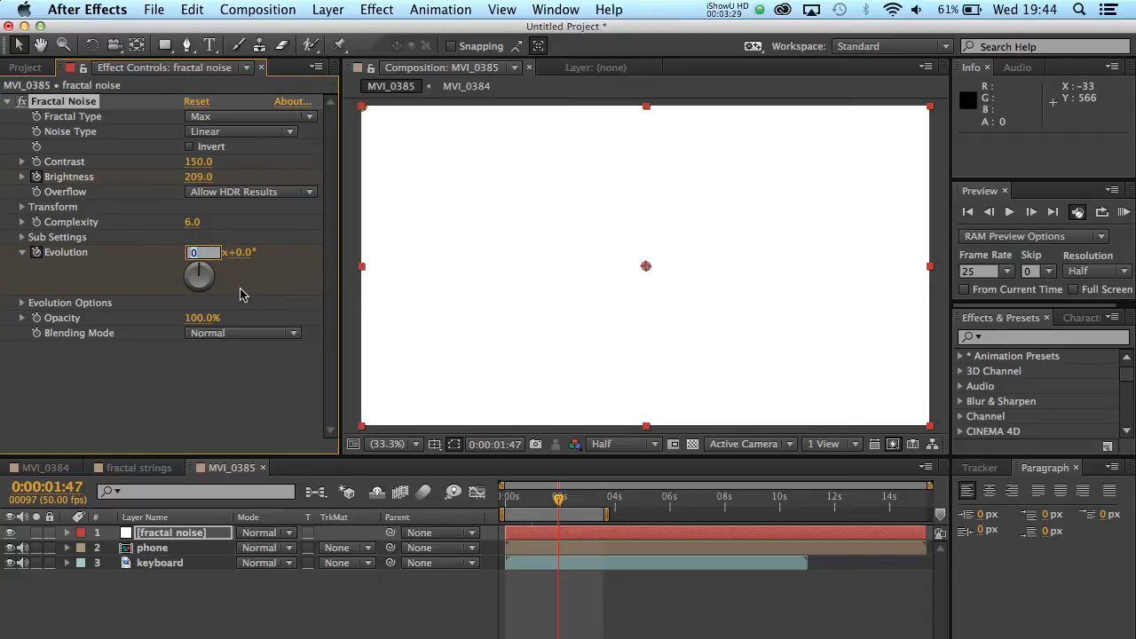
{"action": "type", "text": "5"}
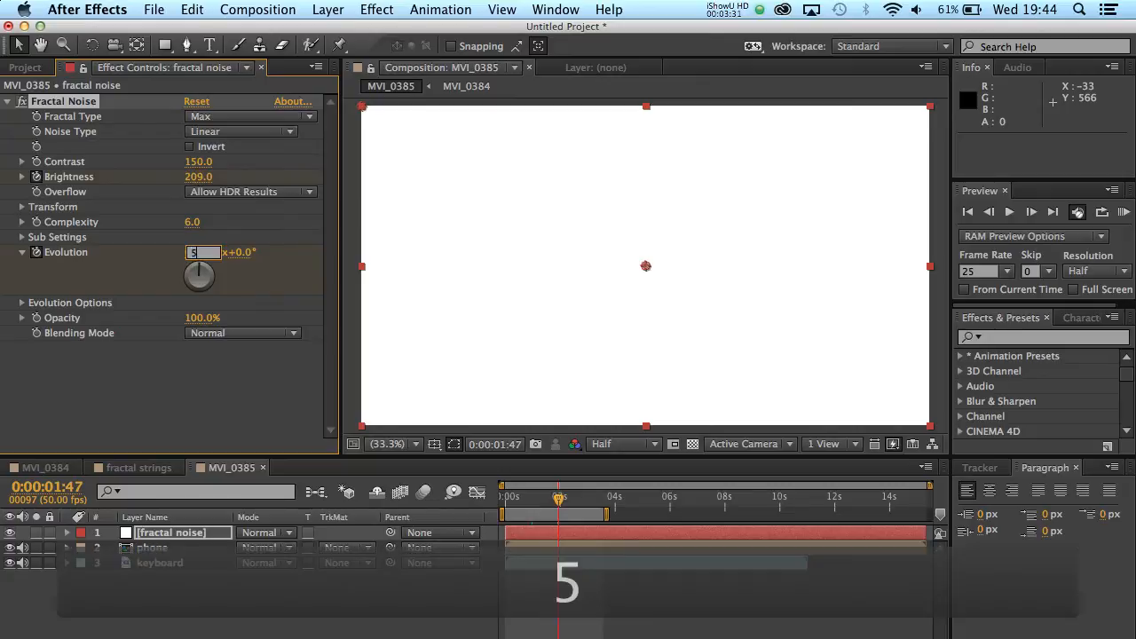
{"action": "left_click", "coordinate": [241, 296]}
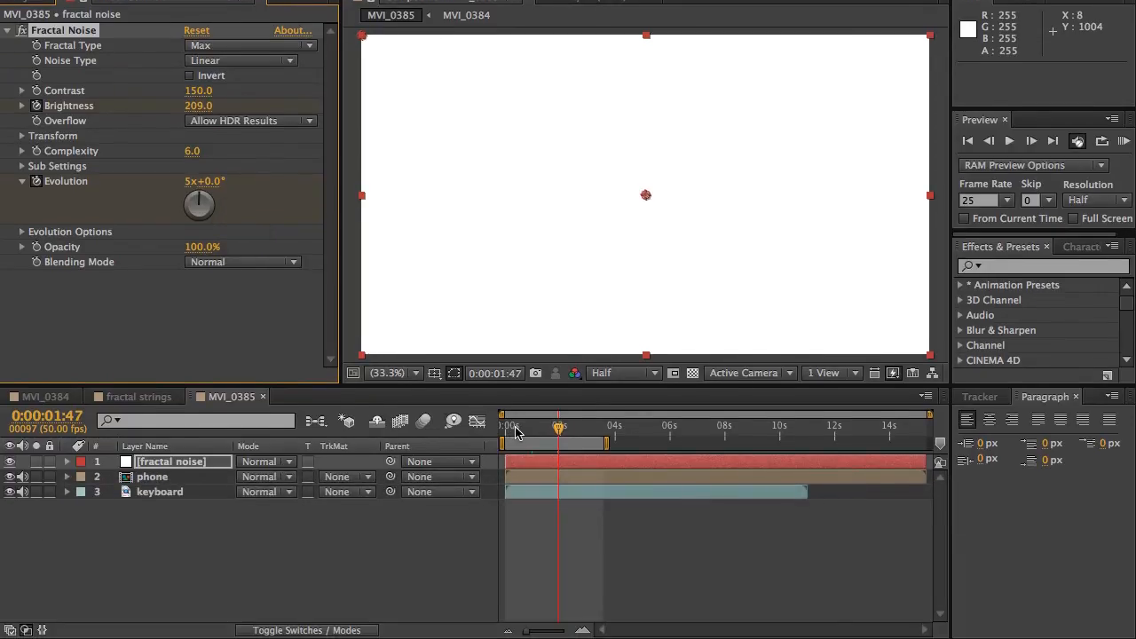
{"action": "left_click", "coordinate": [516, 430]}
{"action": "left_click_drag", "start_coordinate": [516, 429], "coordinate": [555, 432]}
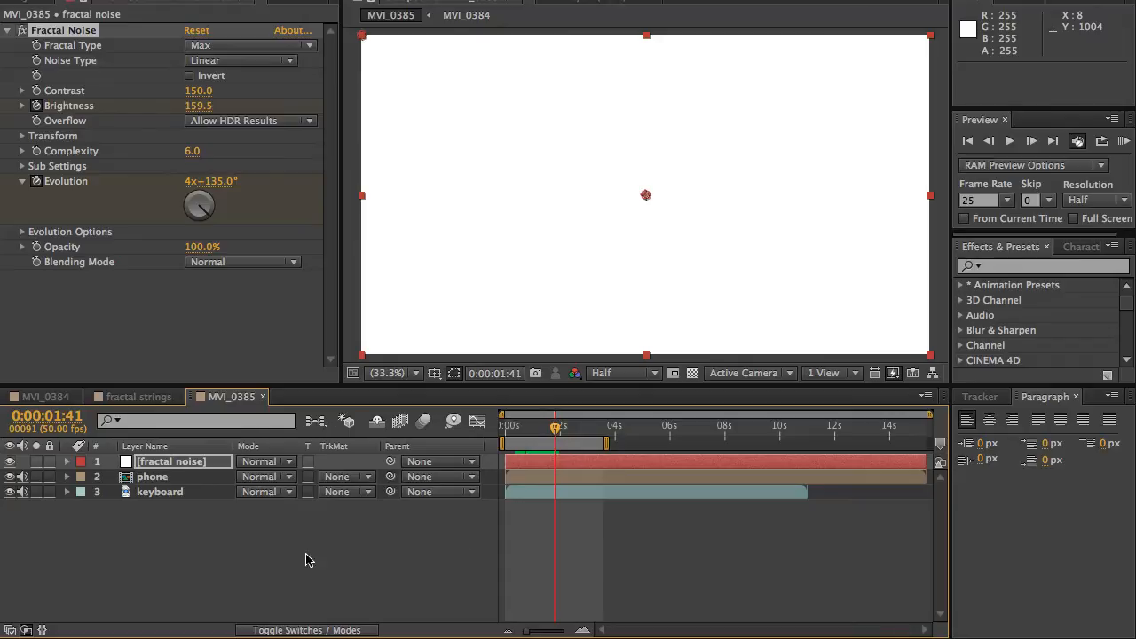
- Toggle the timeline columns between layer switches and modes to show where the track matte options are
{"action": "left_click", "coordinate": [348, 481]}
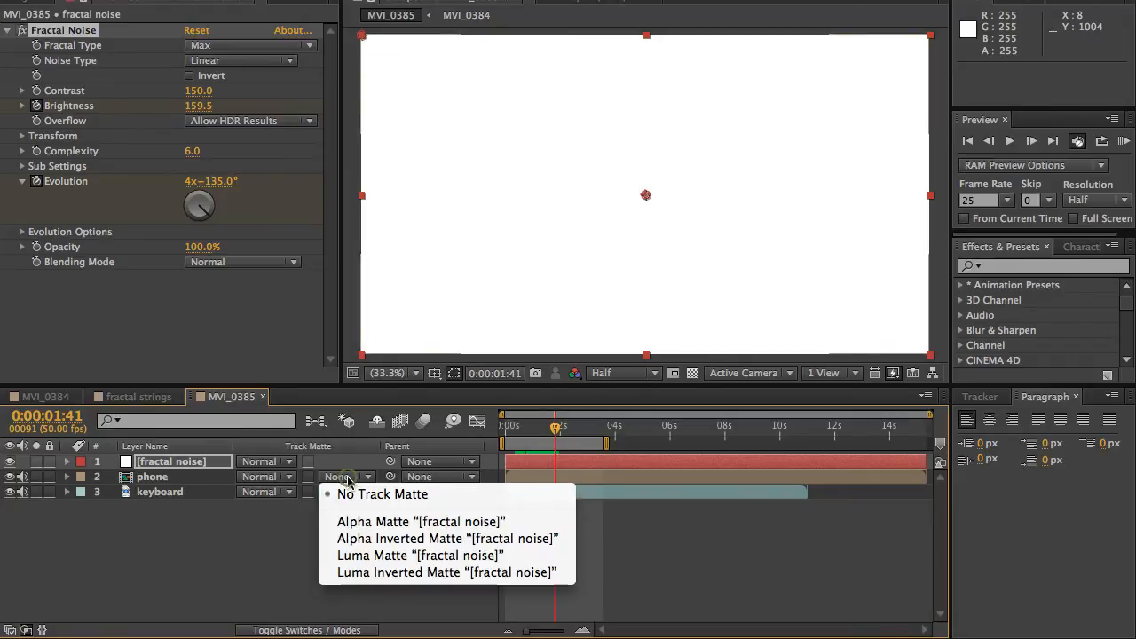
{"action": "left_click", "coordinate": [348, 481]}
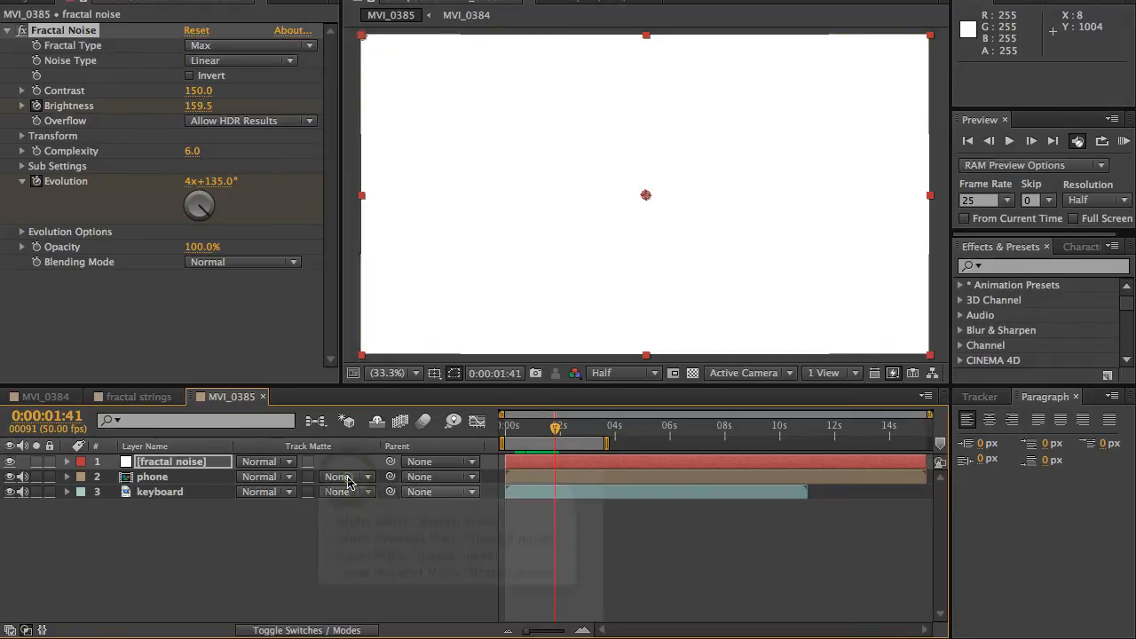
{"action": "left_click", "coordinate": [285, 627]}
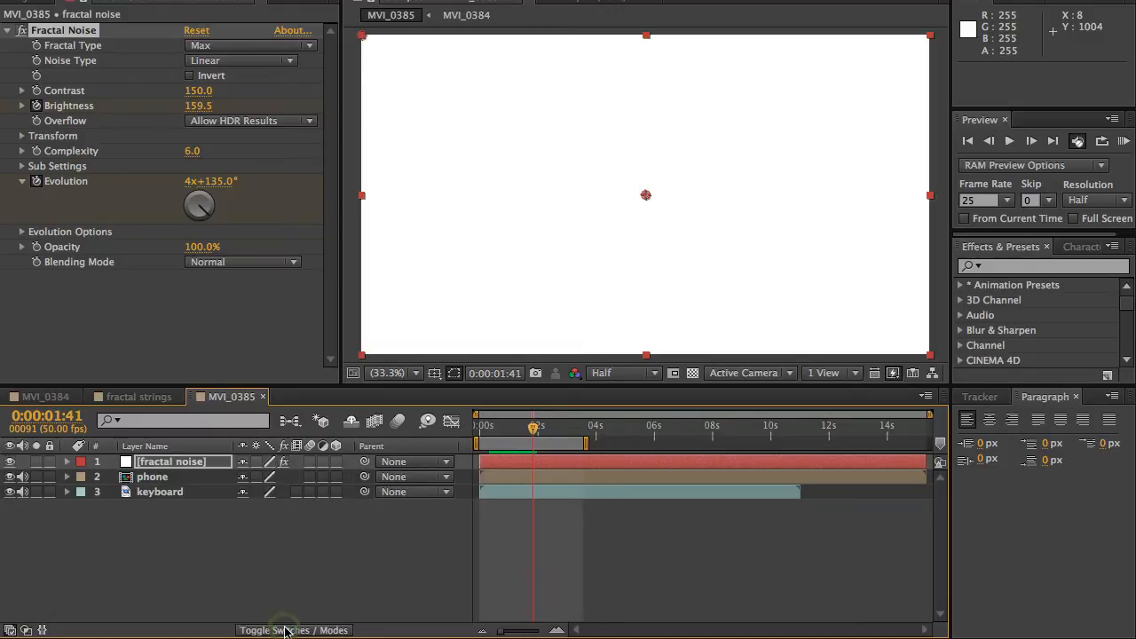
{"action": "left_click", "coordinate": [285, 627]}
{"action": "left_click", "coordinate": [285, 630]}
{"action": "left_click", "coordinate": [285, 629]}
{"action": "left_click", "coordinate": [285, 629]}
{"action": "left_click", "coordinate": [285, 629]}
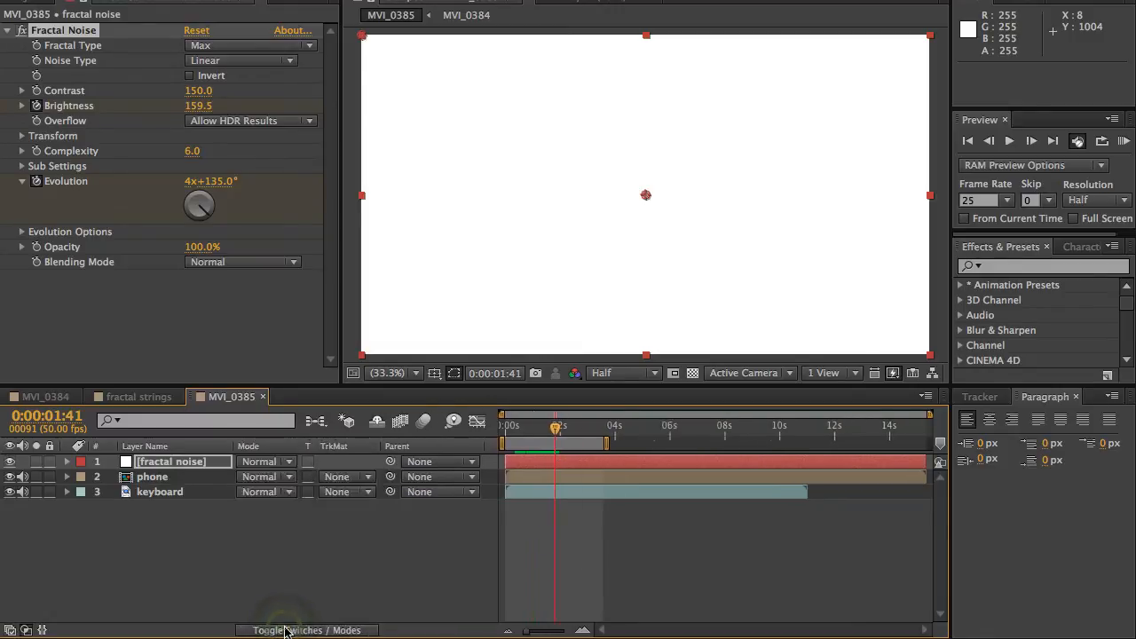
{"action": "left_click", "coordinate": [285, 629]}
{"action": "left_click", "coordinate": [285, 629]}
{"action": "left_click", "coordinate": [285, 630]}
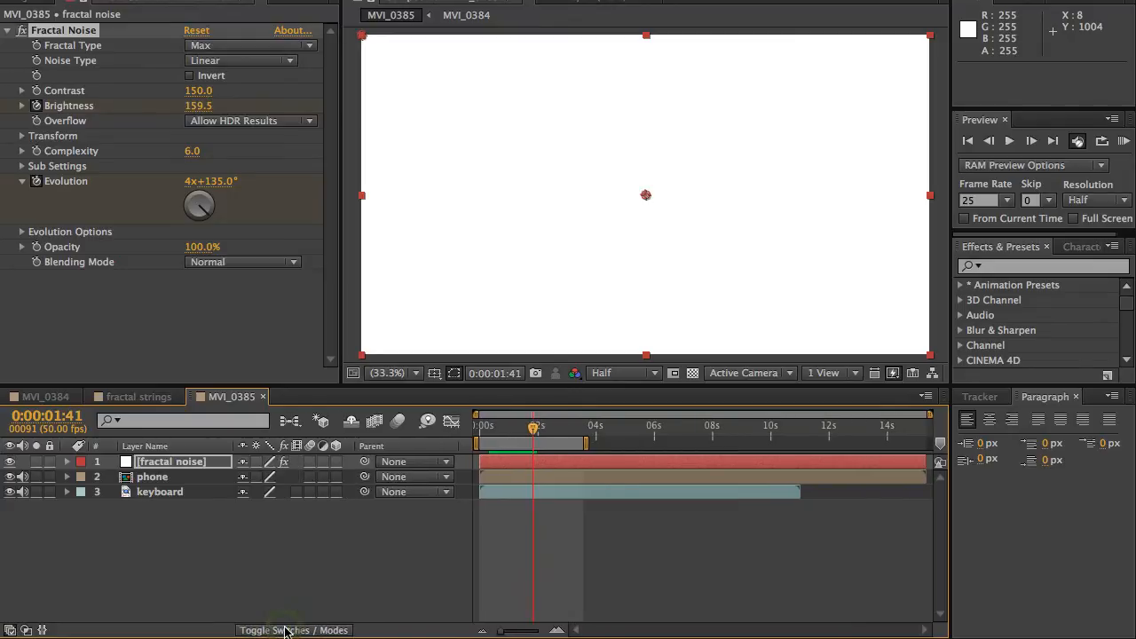
{"action": "left_click", "coordinate": [285, 629]}
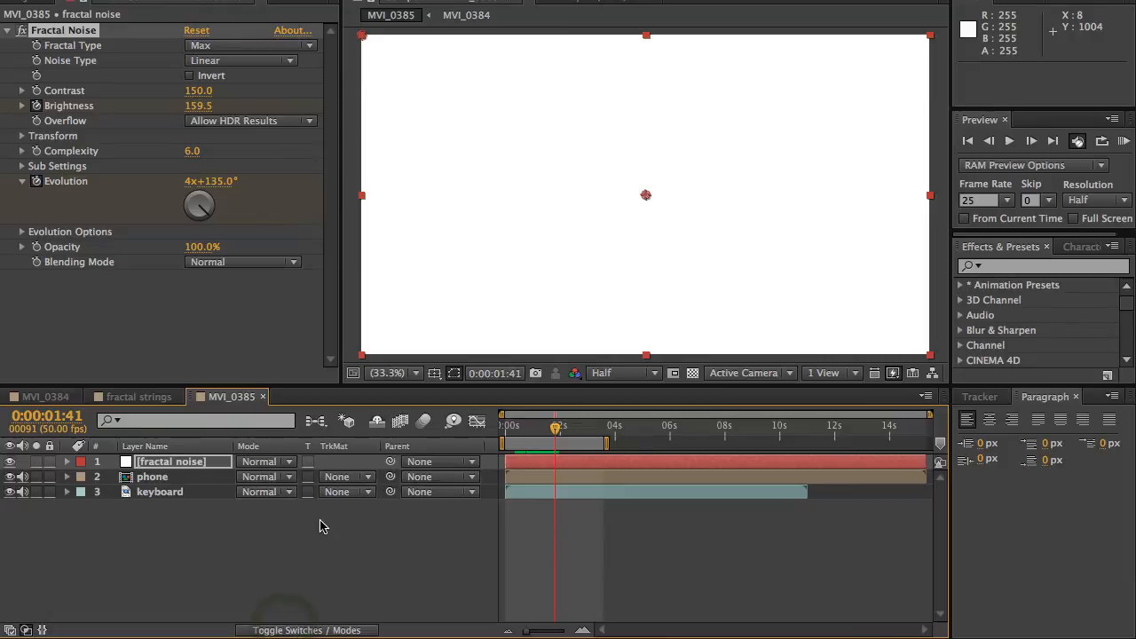
- Set the phone layer's track matte to Luma Inverted Matte using the fractal noise layer
{"action": "left_click", "coordinate": [212, 480]}
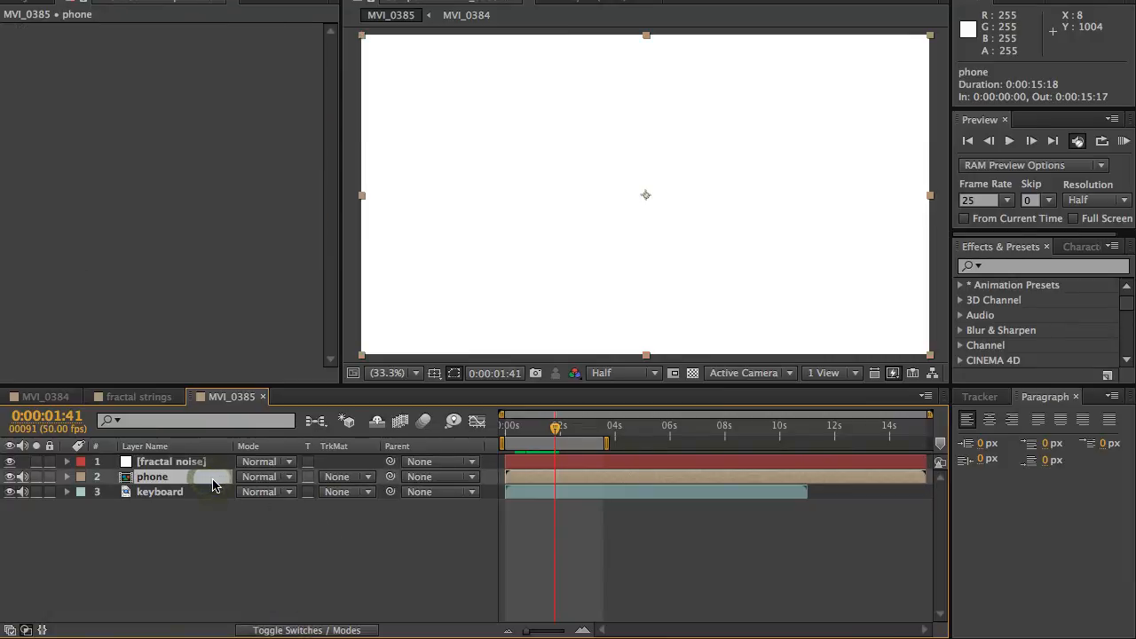
{"action": "left_click", "coordinate": [360, 481]}
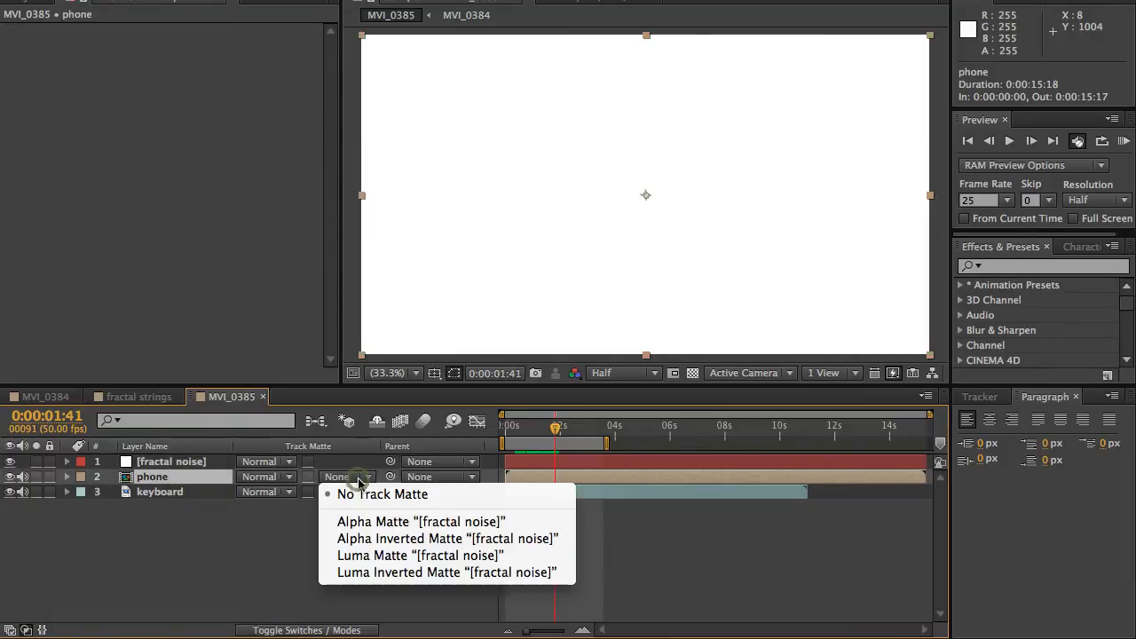
{"action": "left_click", "coordinate": [399, 572]}
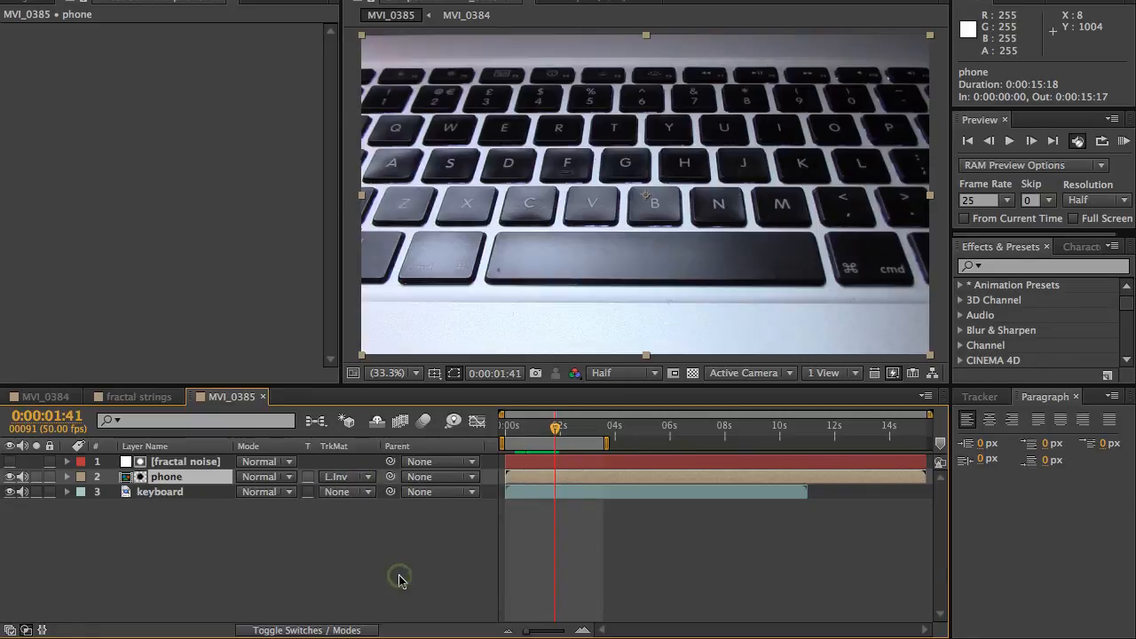
- Scrub through the start of the composition and play a RAM preview of the transition from phone to keyboard
{"action": "left_click", "coordinate": [510, 433]}
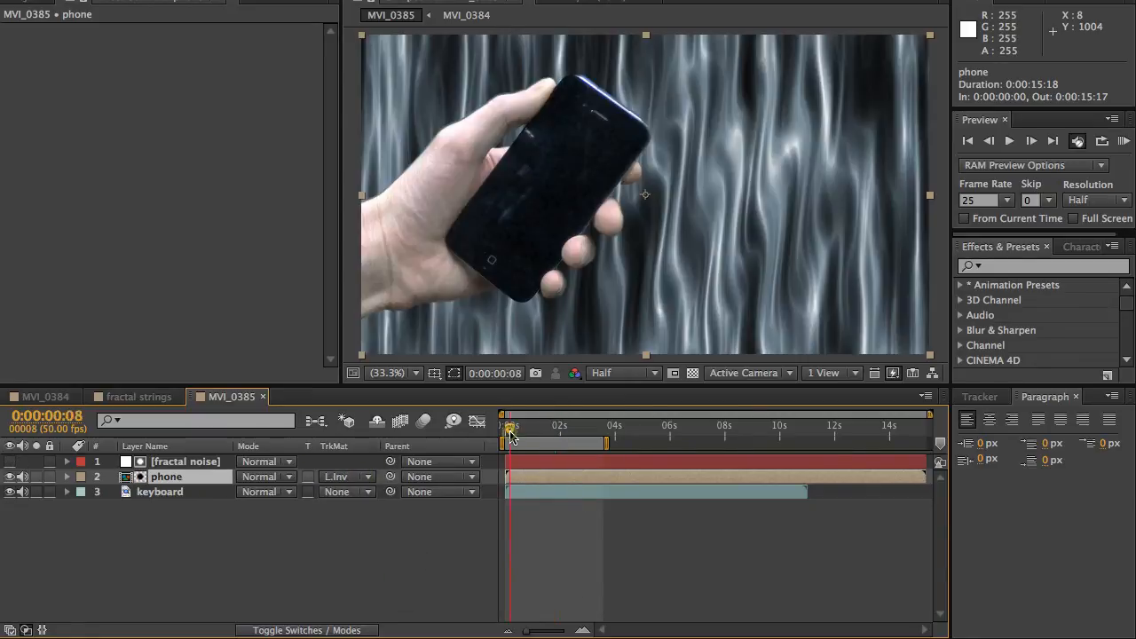
{"action": "mouse_move", "coordinate": [511, 433]}
{"action": "left_mouse_down"}
{"action": "mouse_move", "coordinate": [566, 435]}
{"action": "mouse_move", "coordinate": [515, 431]}
{"action": "left_mouse_up"}
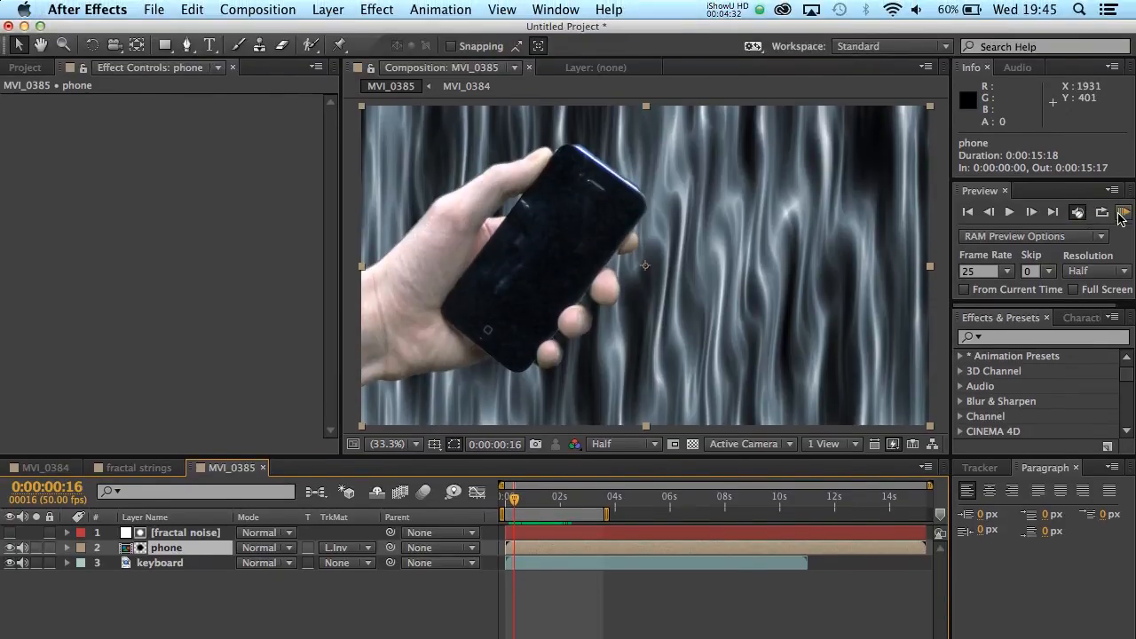
{"action": "left_click", "coordinate": [1123, 140]}
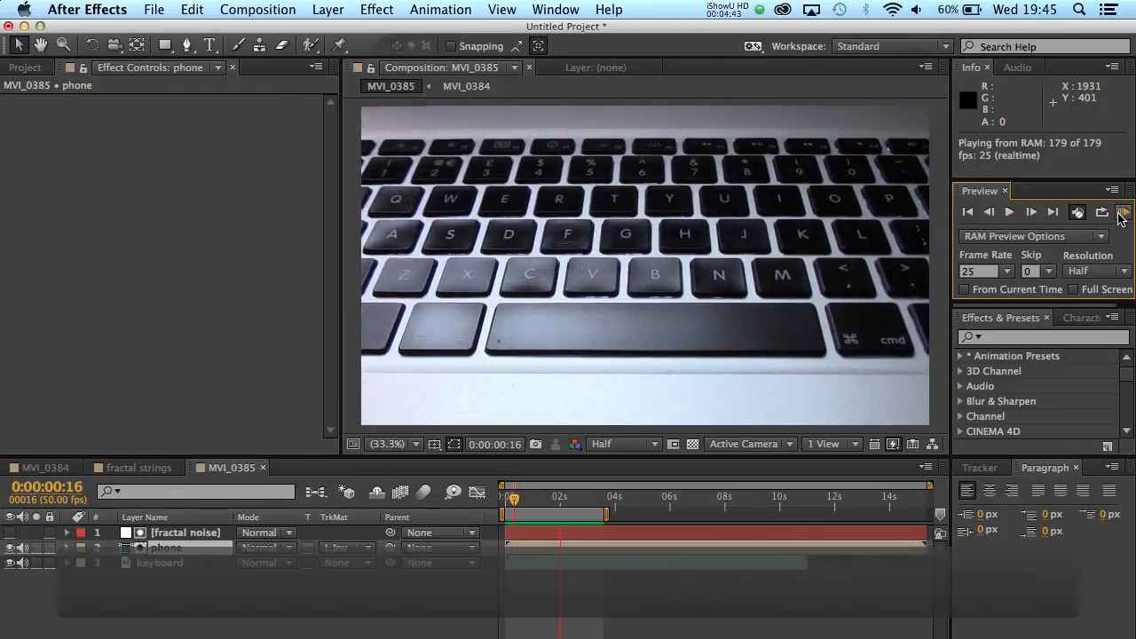
{"action": "left_click", "coordinate": [1119, 216]}
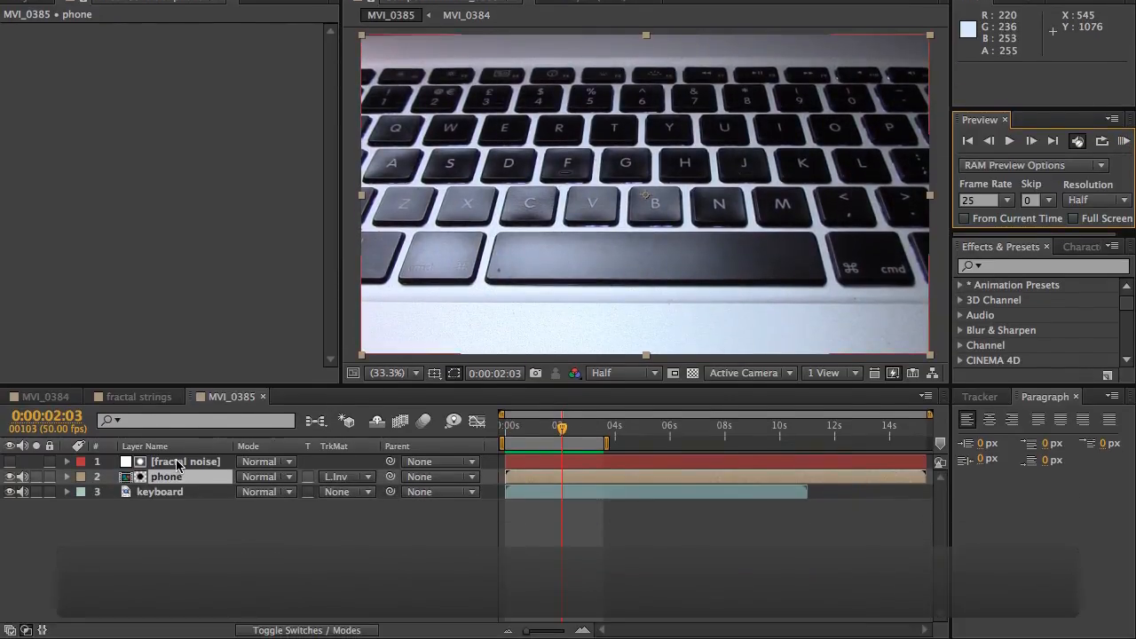
- Select the fractal noise layer and examine the effect's noise type, fractal type and Transform options
{"action": "left_click", "coordinate": [182, 486]}
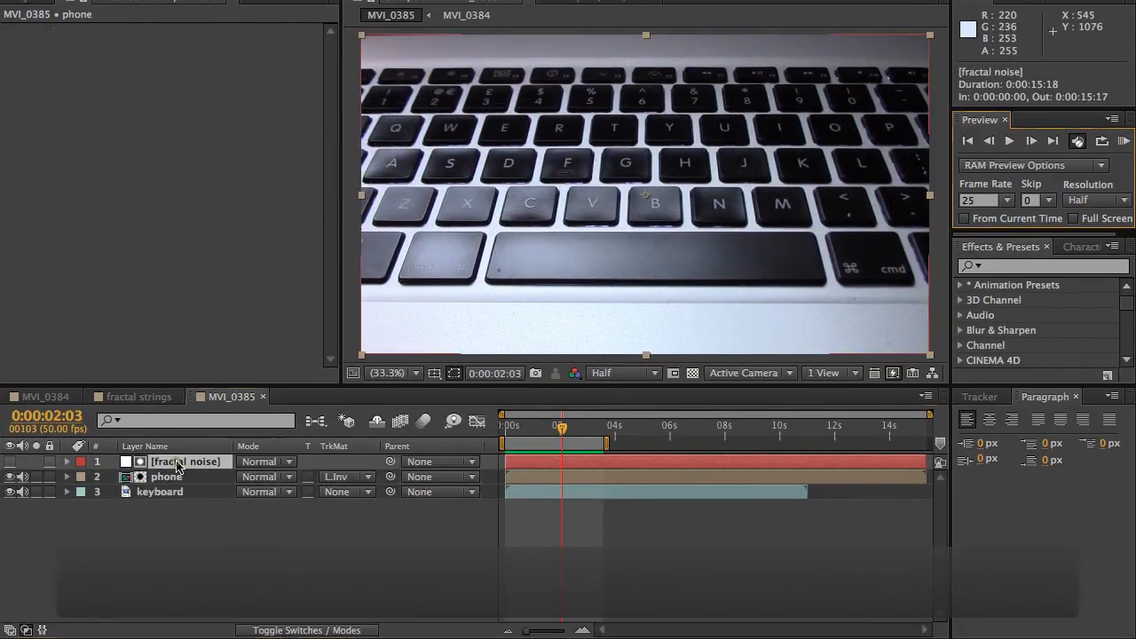
{"action": "left_click", "coordinate": [139, 324]}
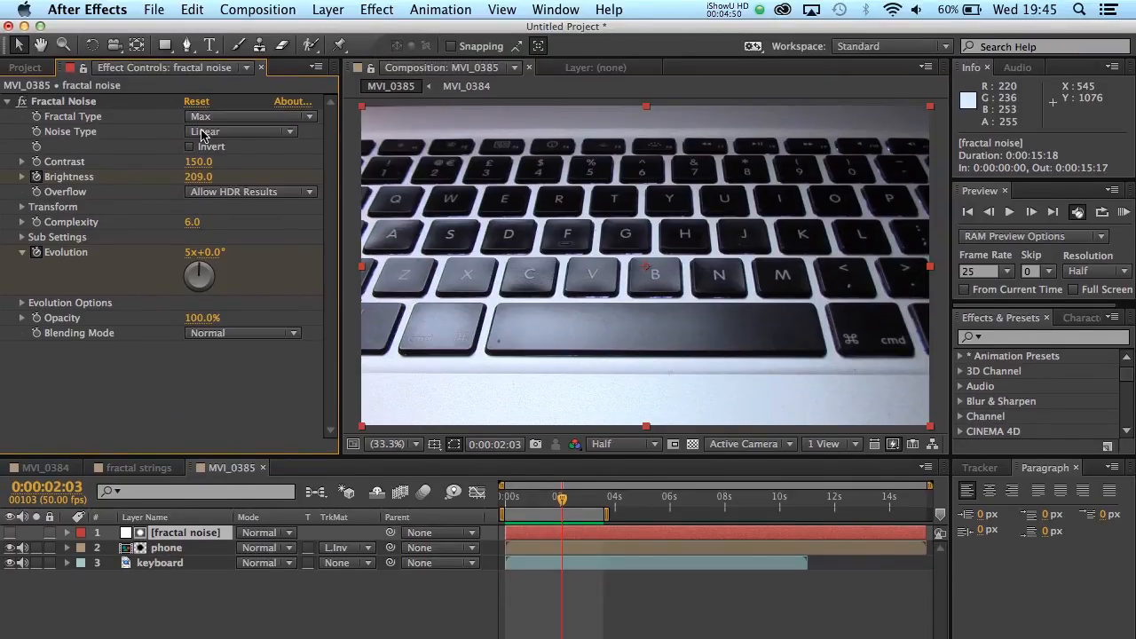
{"action": "left_click", "coordinate": [203, 133]}
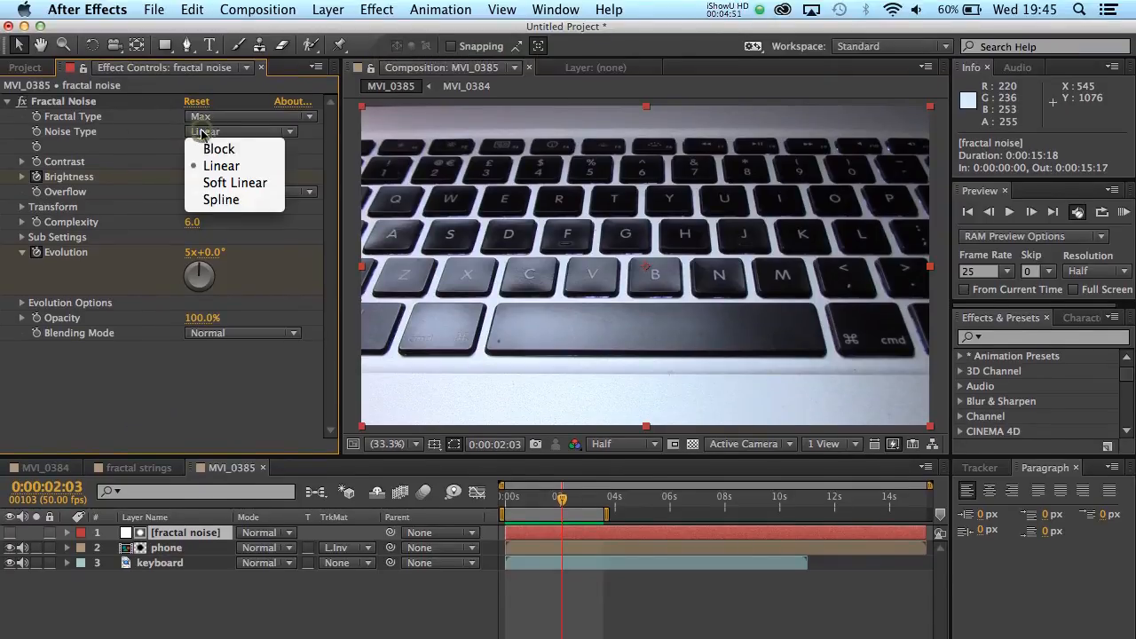
{"action": "left_click", "coordinate": [224, 118]}
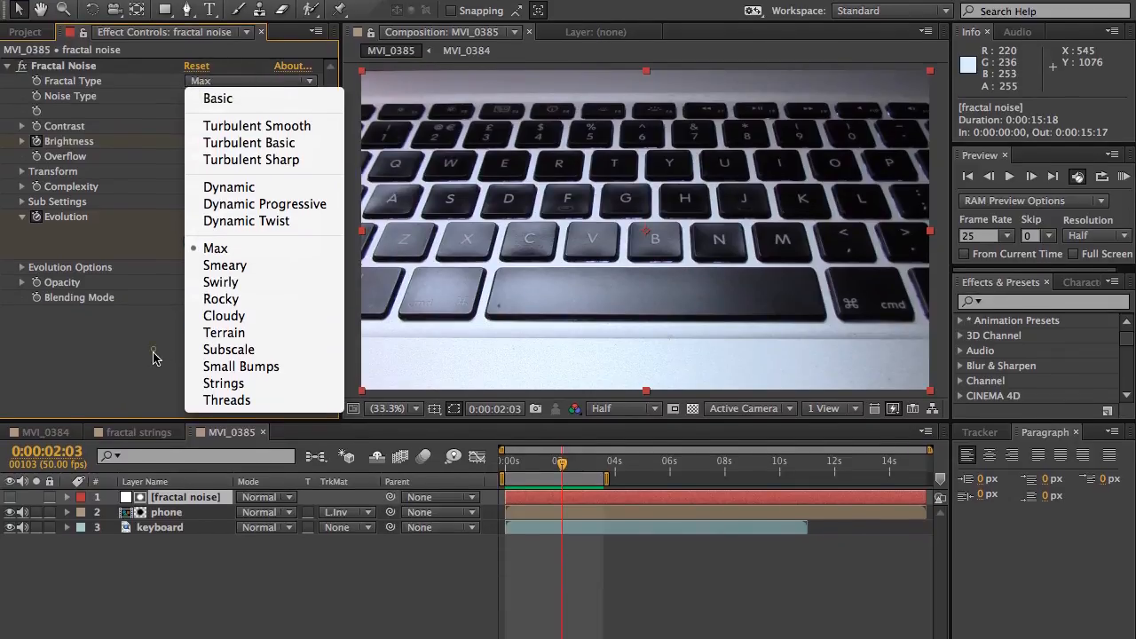
{"action": "left_click", "coordinate": [152, 357]}
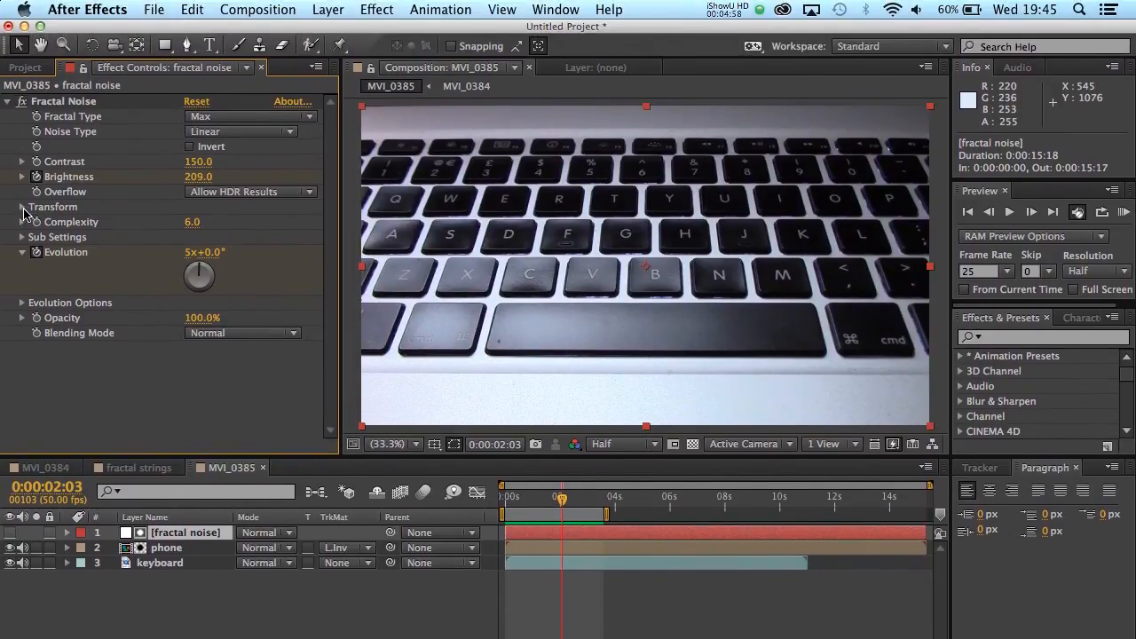
{"action": "left_click", "coordinate": [22, 158]}
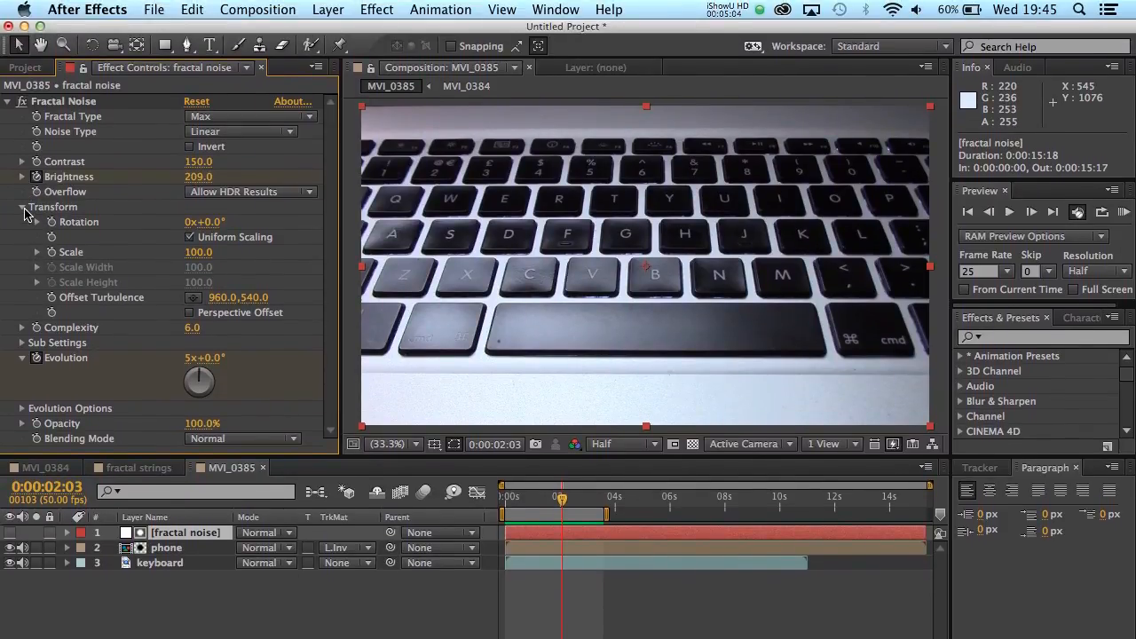
{"action": "left_click", "coordinate": [22, 206]}
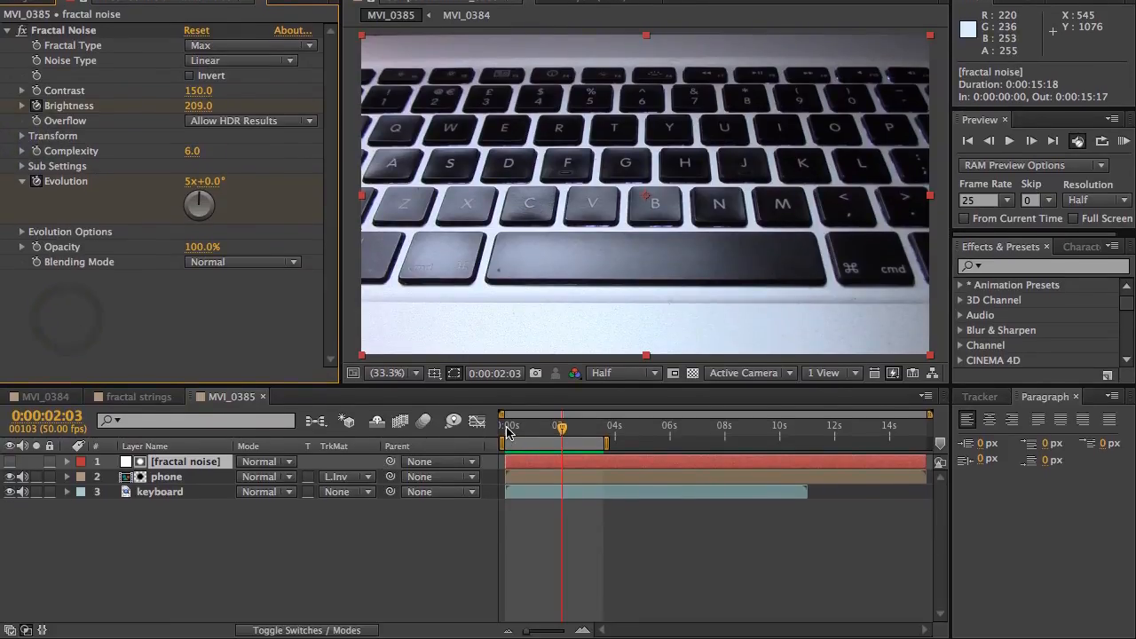
- Scrub the timeline from near the start to review the transition
{"action": "left_click", "coordinate": [508, 429]}
{"action": "mouse_move", "coordinate": [508, 430]}
{"action": "left_mouse_down"}
{"action": "mouse_move", "coordinate": [558, 431]}
{"action": "mouse_move", "coordinate": [524, 427]}
{"action": "left_mouse_up"}
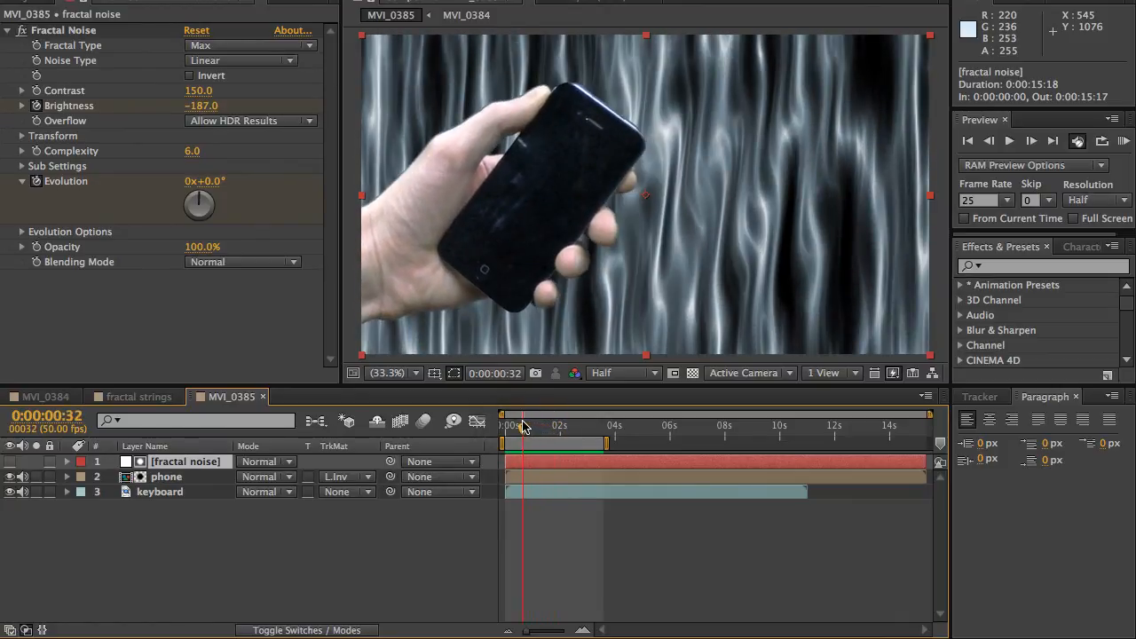